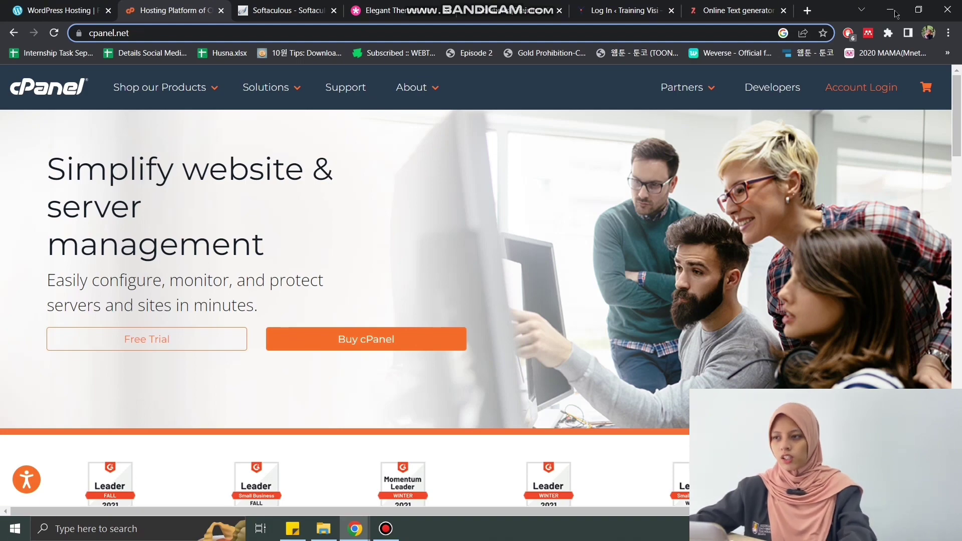
# - Search Google for hosting in a new browser tab and look over the web hosting providers in the results
pyautogui.click(807, 10)
pyautogui.write('hi')
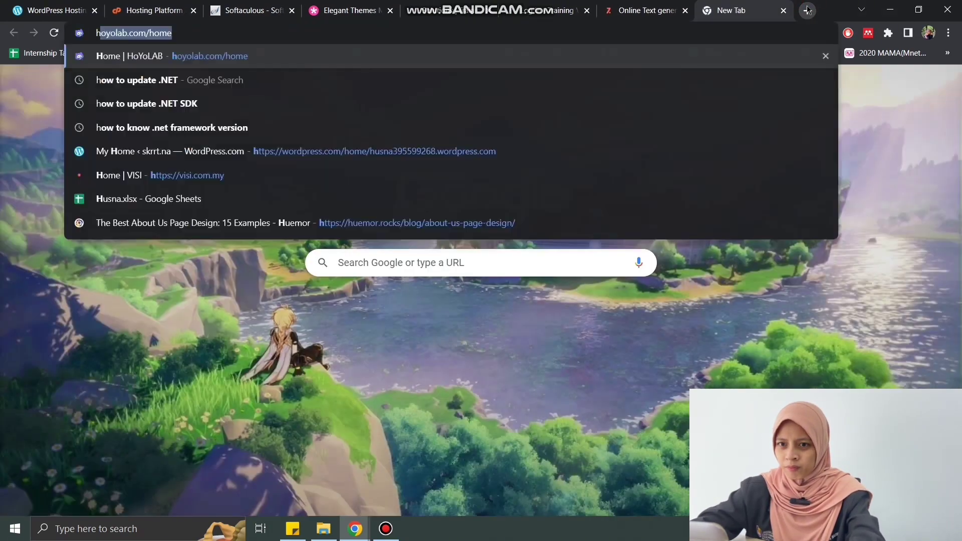
pyautogui.press('BackSpace')
pyautogui.press('BackSpace')
pyautogui.write('hosting')
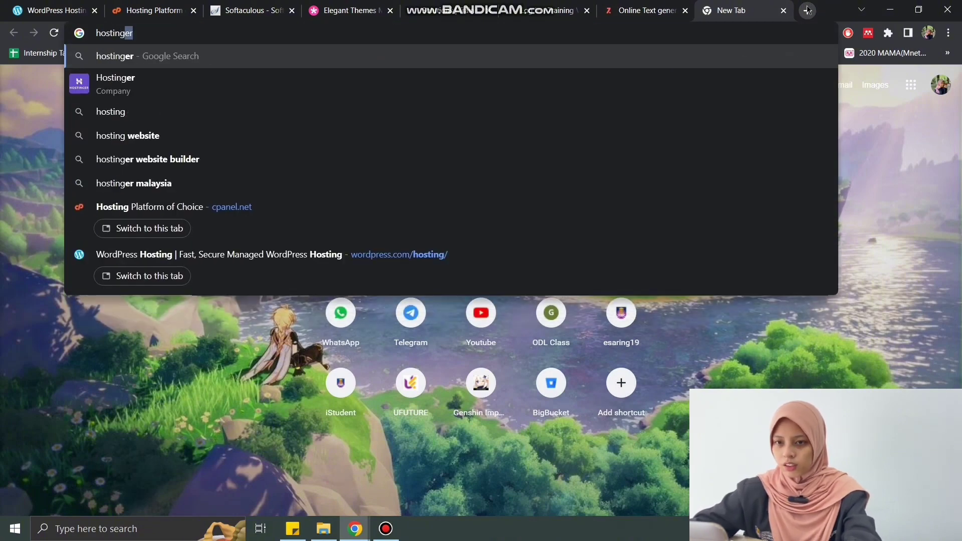
pyautogui.press('Delete')
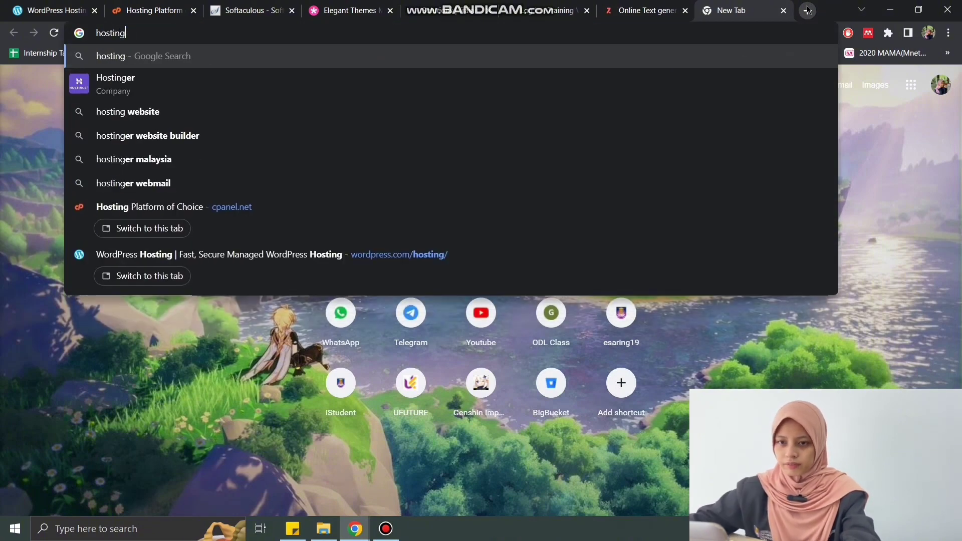
pyautogui.press('Return')
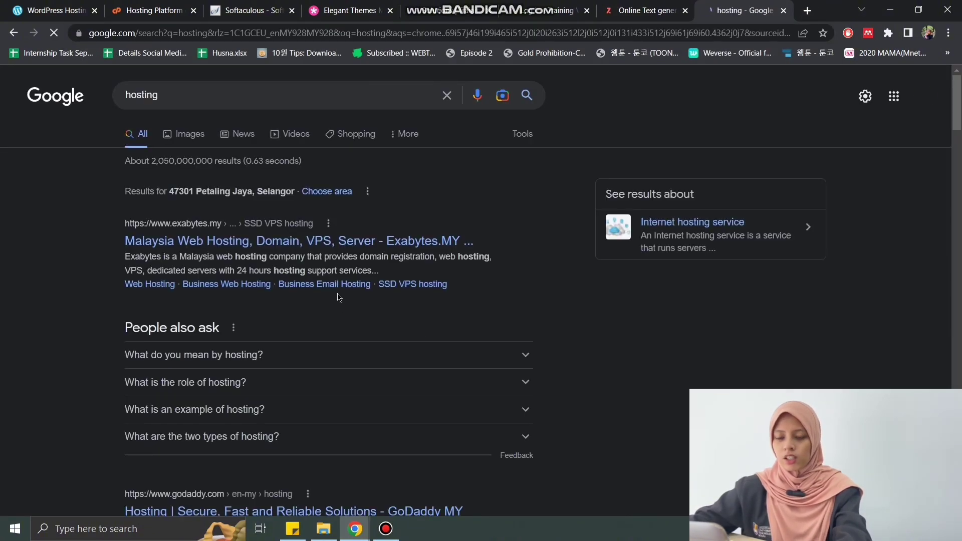
pyautogui.scroll(-3, 269, 271)
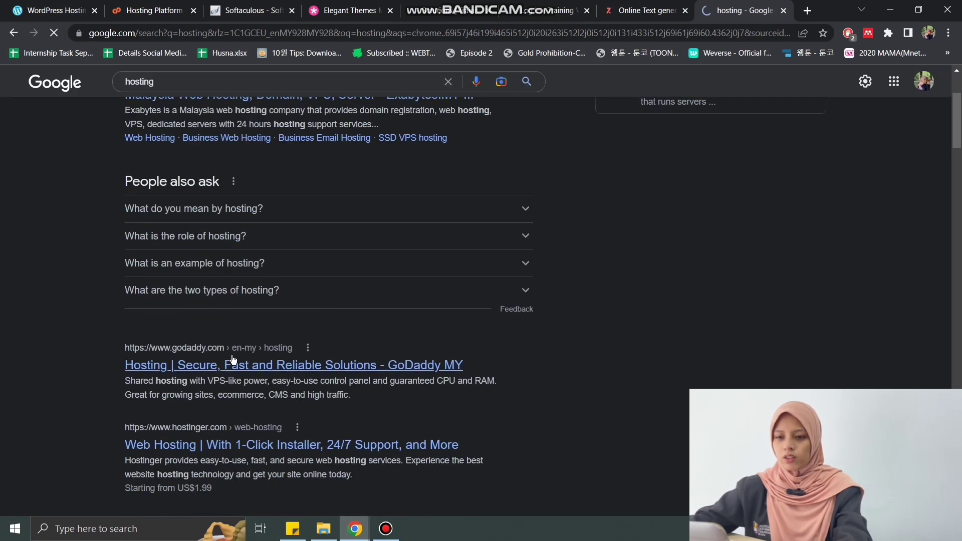
pyautogui.scroll(-1, 270, 370)
pyautogui.scroll(5, 306, 341)
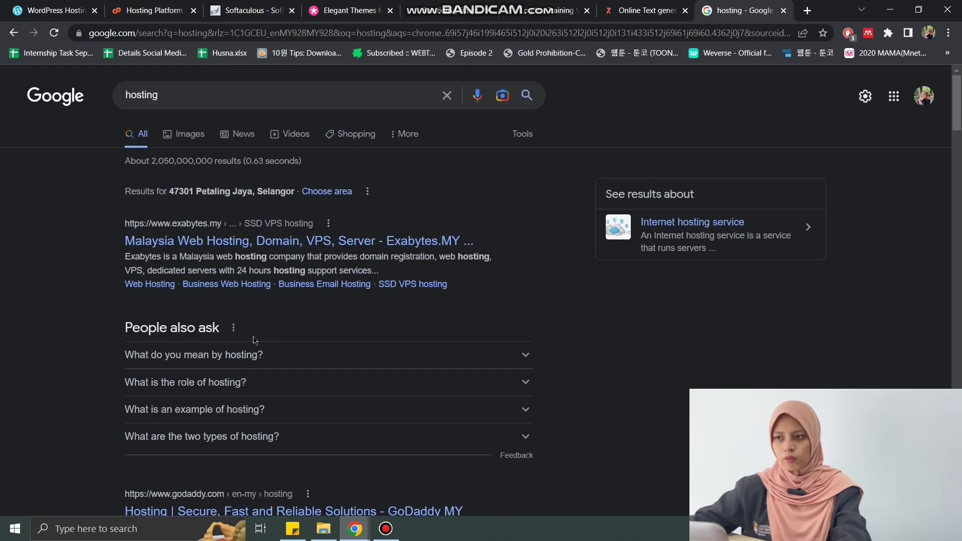
# - Return to the cPanel website and look over its homepage
pyautogui.click(163, 6)
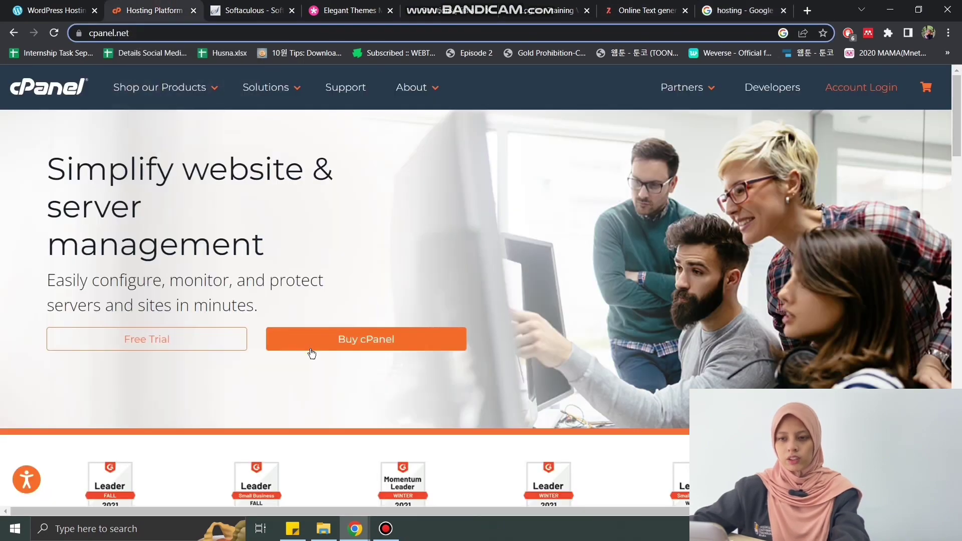
pyautogui.scroll(-2, 382, 270)
pyautogui.scroll(2, 242, 275)
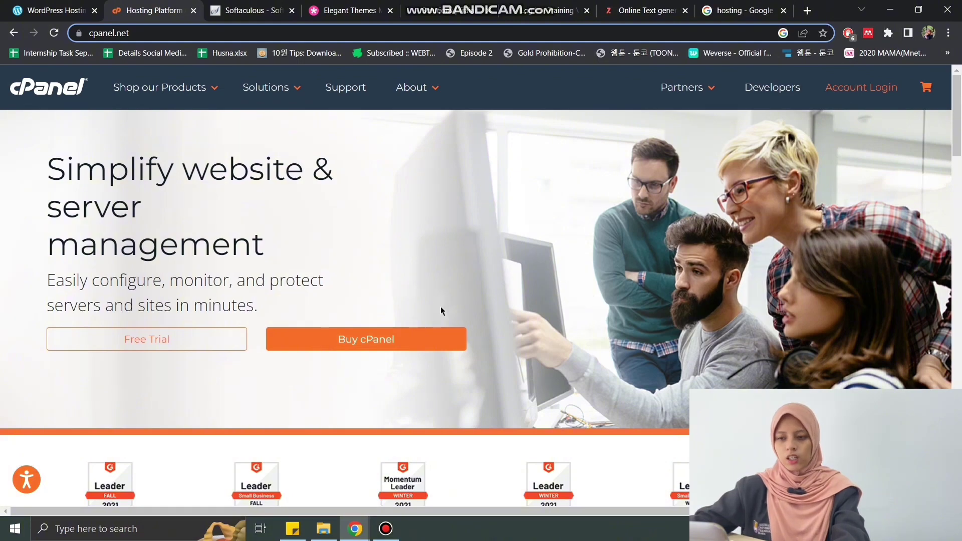
# - Switch to the hosting account's cPanel tools and open WordPress Manager by Softaculous from the Software section
pyautogui.hotkey('ctrl', 'Tab')
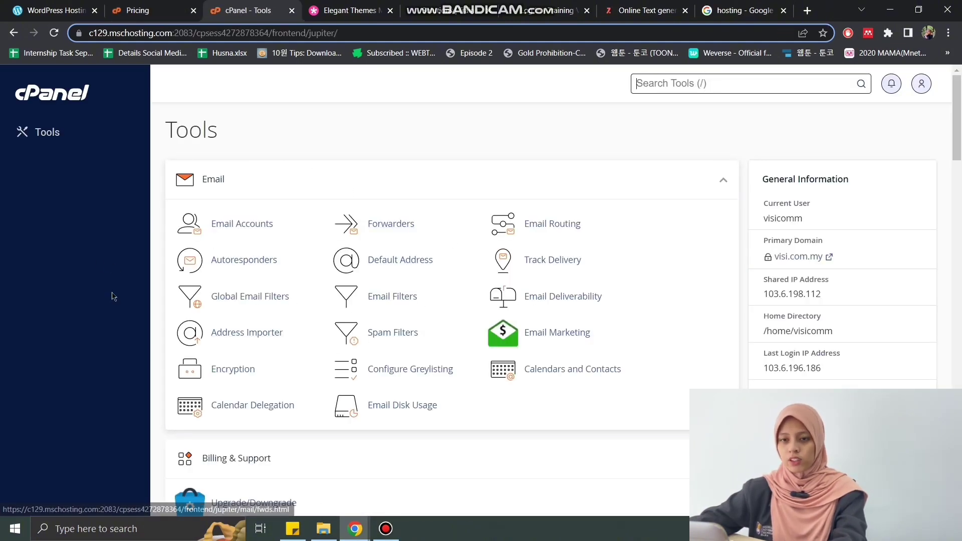
pyautogui.scroll(-10, 573, 332)
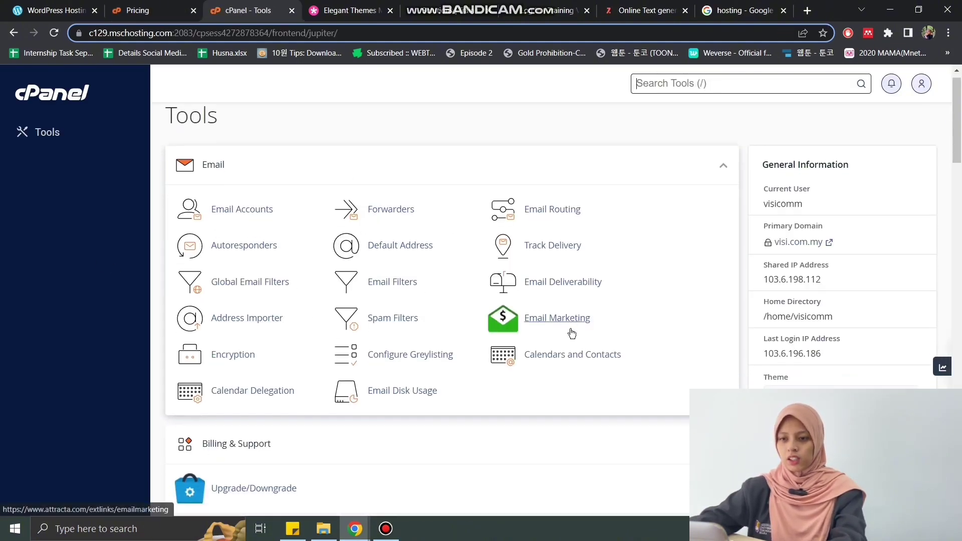
pyautogui.scroll(-5, 323, 348)
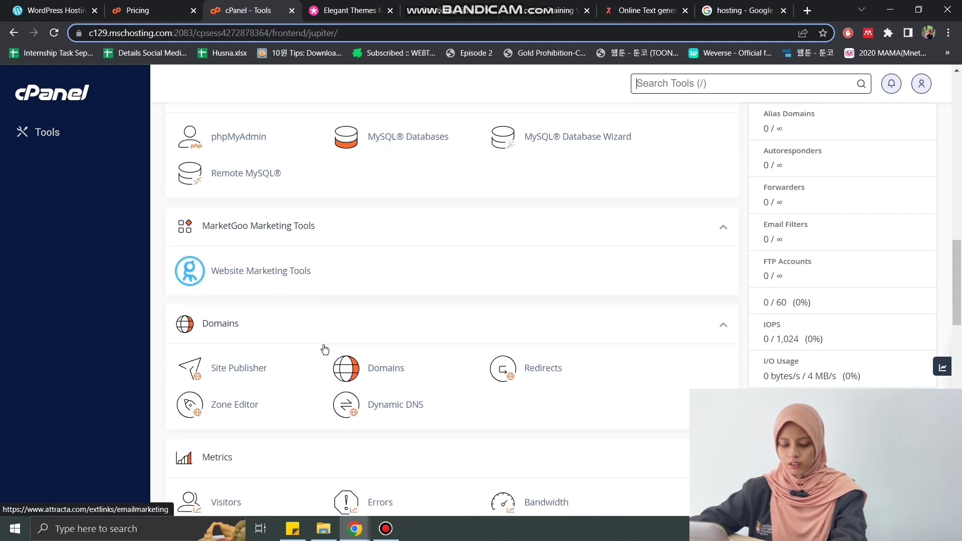
pyautogui.scroll(-3, 232, 371)
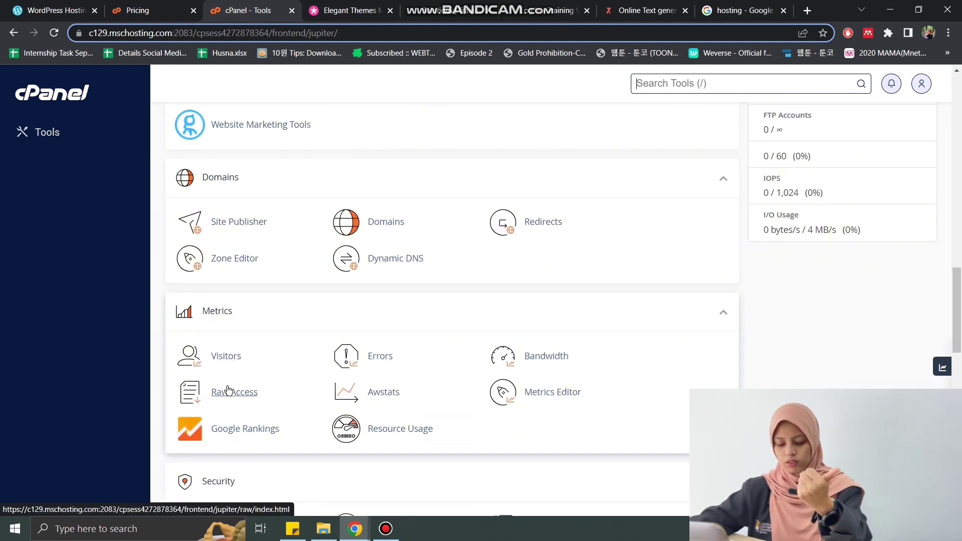
pyautogui.scroll(-3, 300, 357)
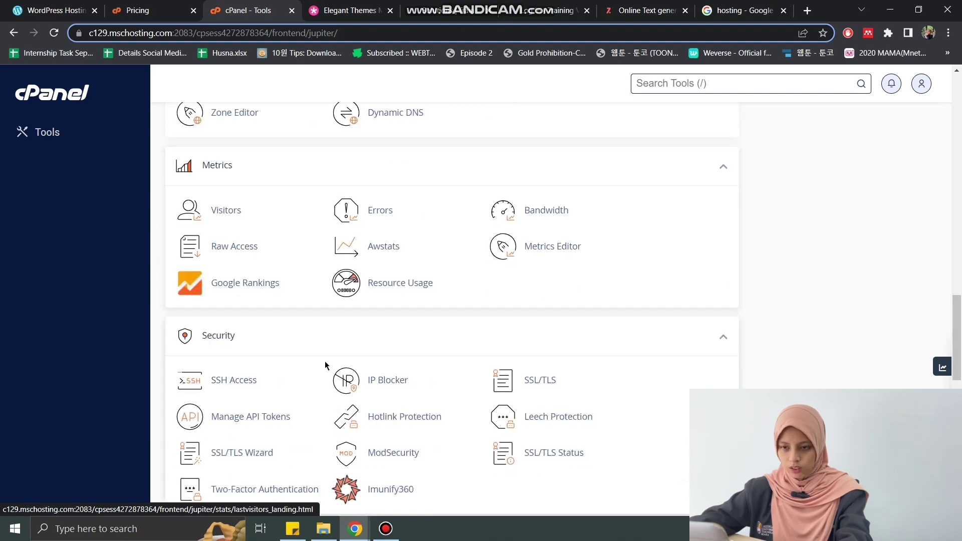
pyautogui.scroll(6, 327, 363)
pyautogui.scroll(4, 335, 359)
pyautogui.scroll(-15, 279, 391)
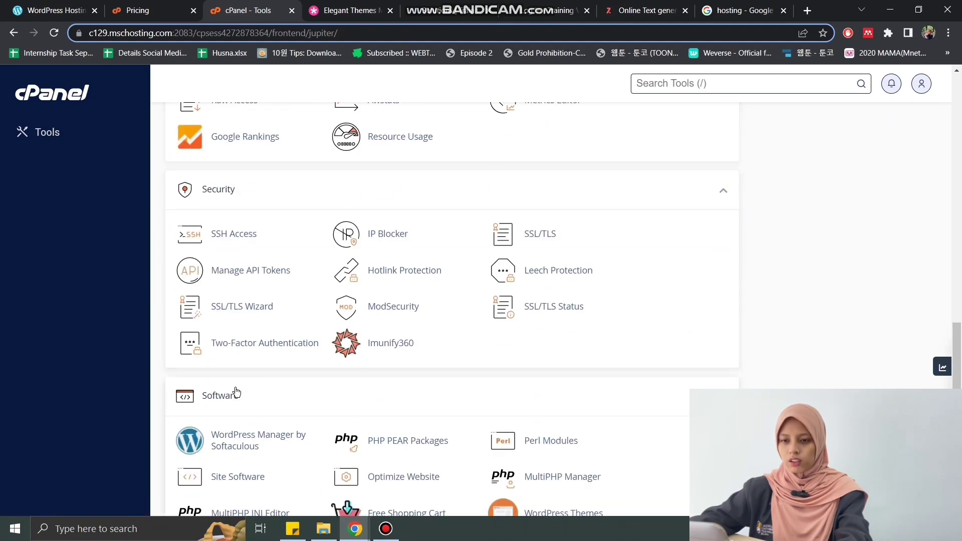
pyautogui.scroll(3, 237, 368)
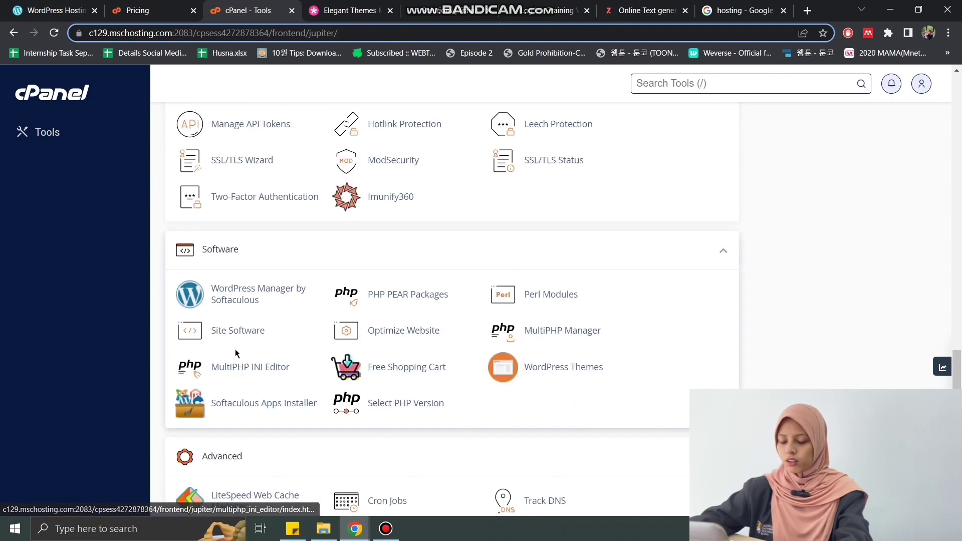
pyautogui.click(254, 295)
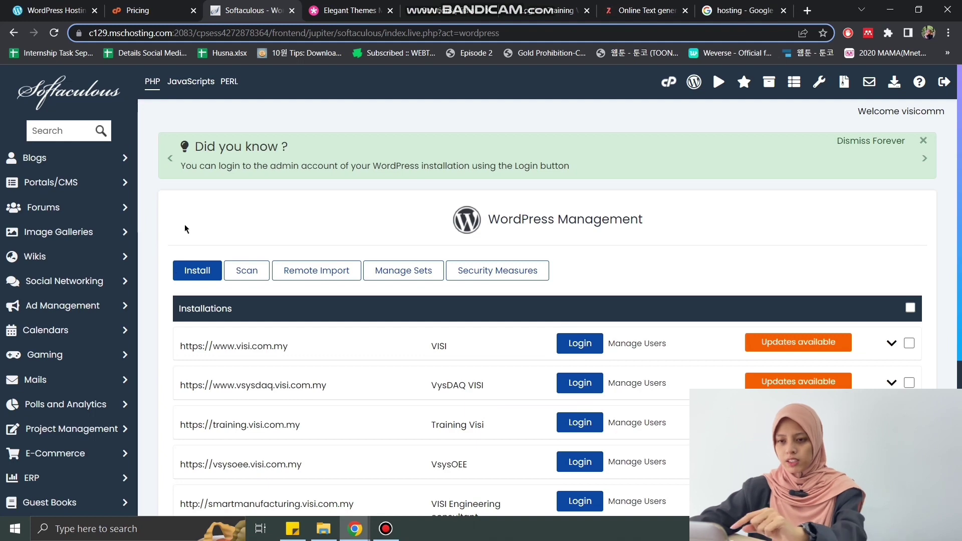
# - Open the WordPress installation form and review its software setup, site settings and admin account fields
pyautogui.click(209, 273)
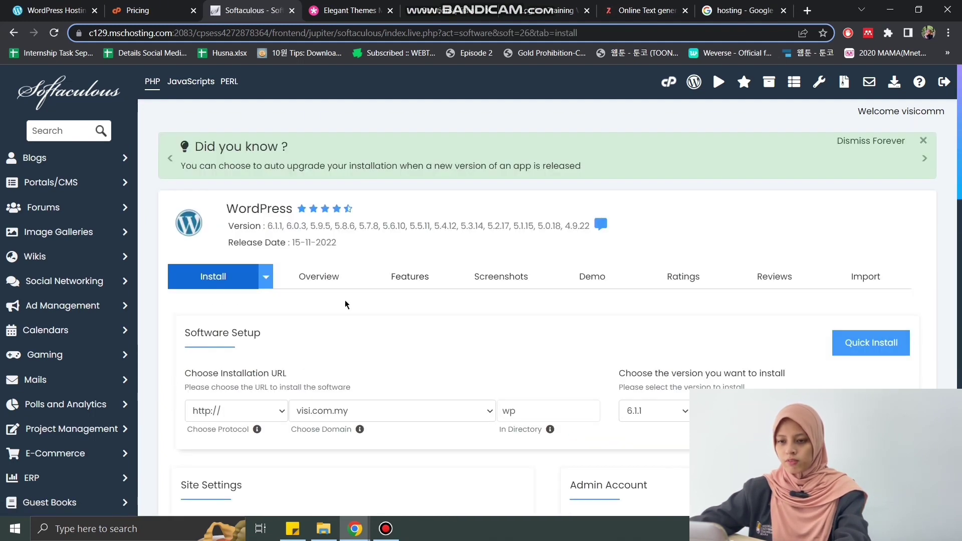
pyautogui.scroll(-3, 308, 363)
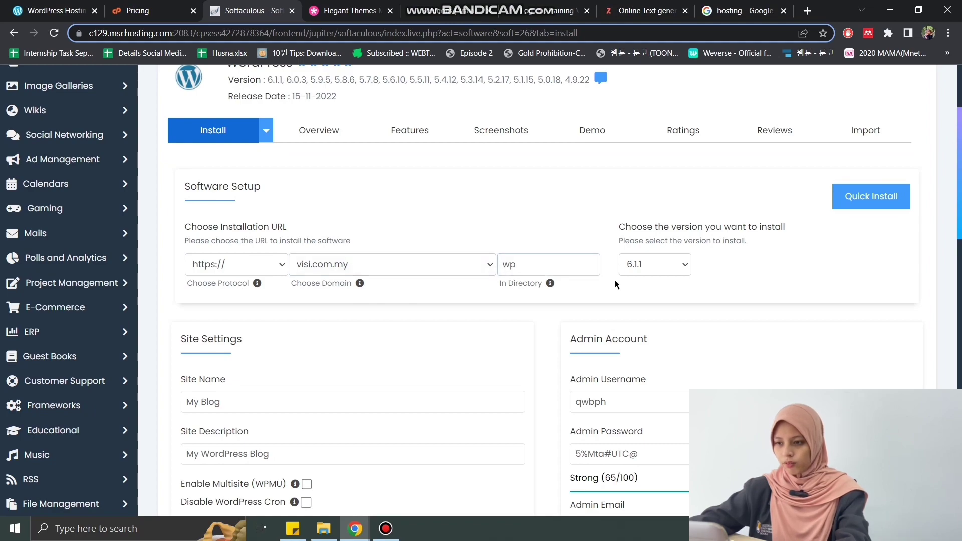
pyautogui.scroll(-9, 614, 279)
pyautogui.scroll(12, 657, 357)
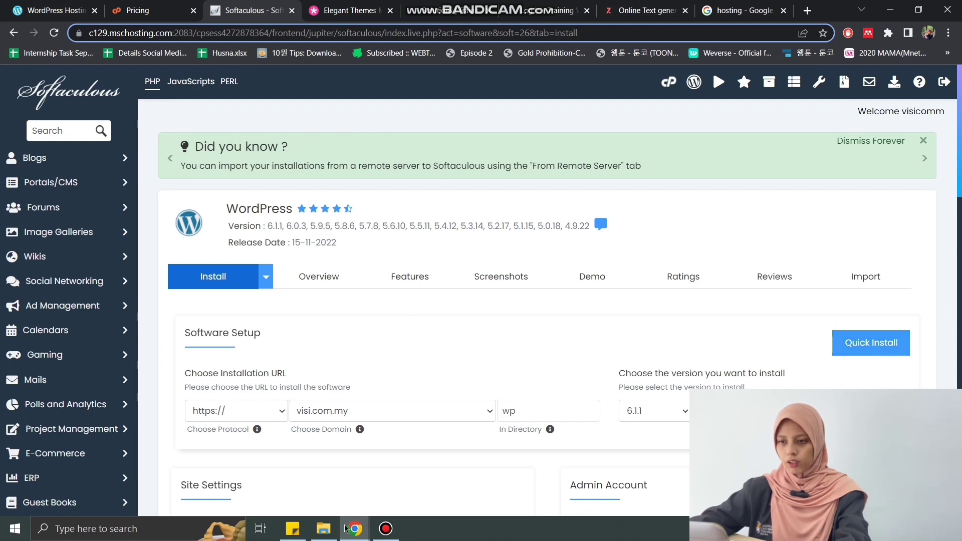
# - Switch to the Training Visi WordPress dashboard and start a new page from its list of pages
pyautogui.click(533, 7)
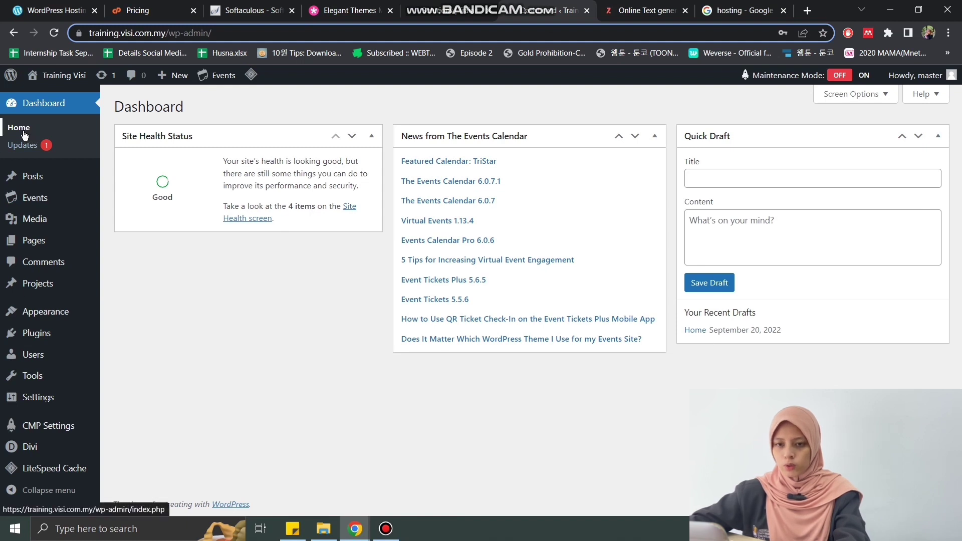
pyautogui.moveTo(73, 245)
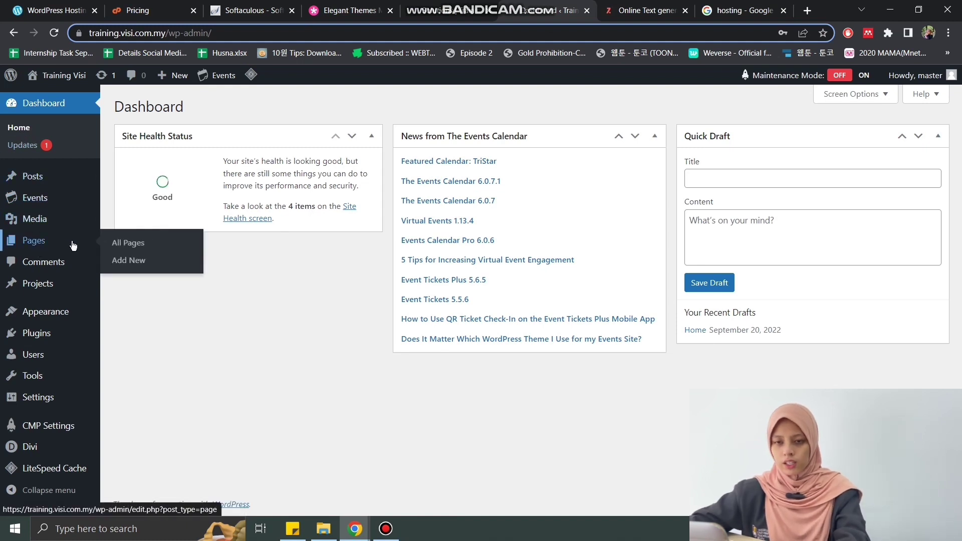
pyautogui.click(35, 245)
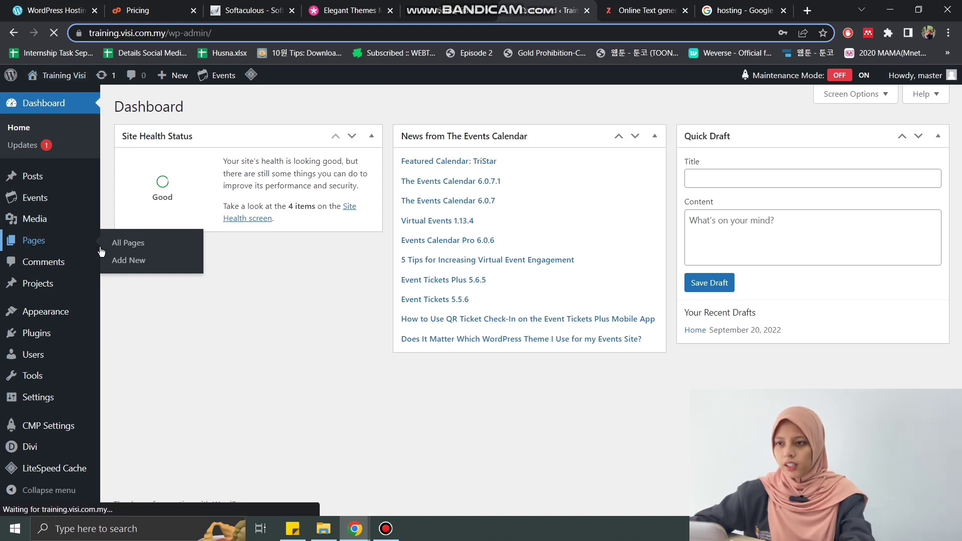
pyautogui.click(181, 109)
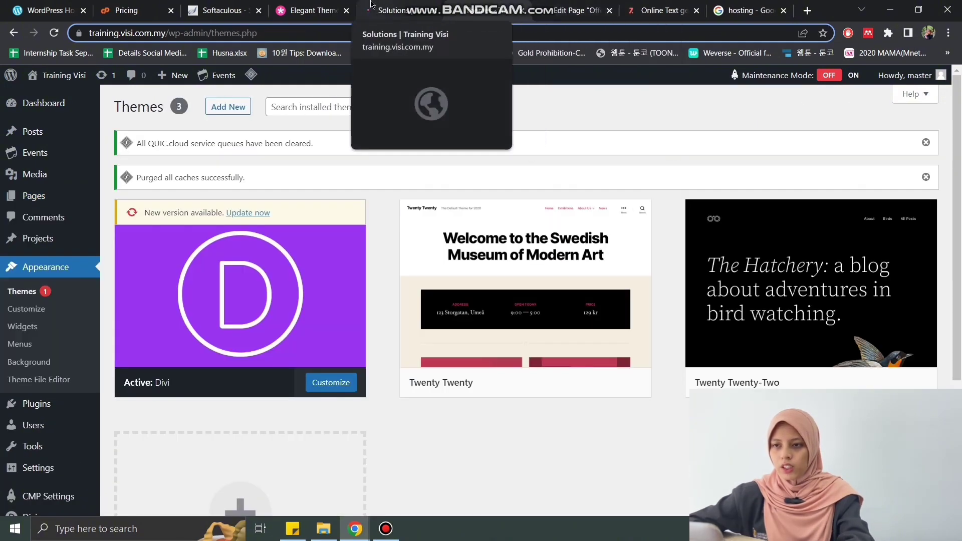
# - Look at the site's live Solutions page with the travel banner and close it to return to the new page
pyautogui.click(371, 6)
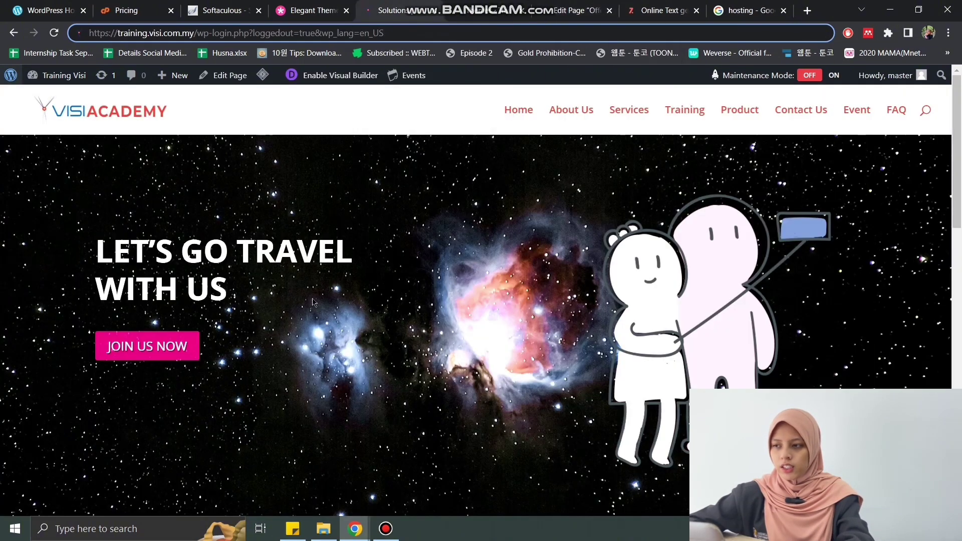
pyautogui.scroll(-1, 921, 175)
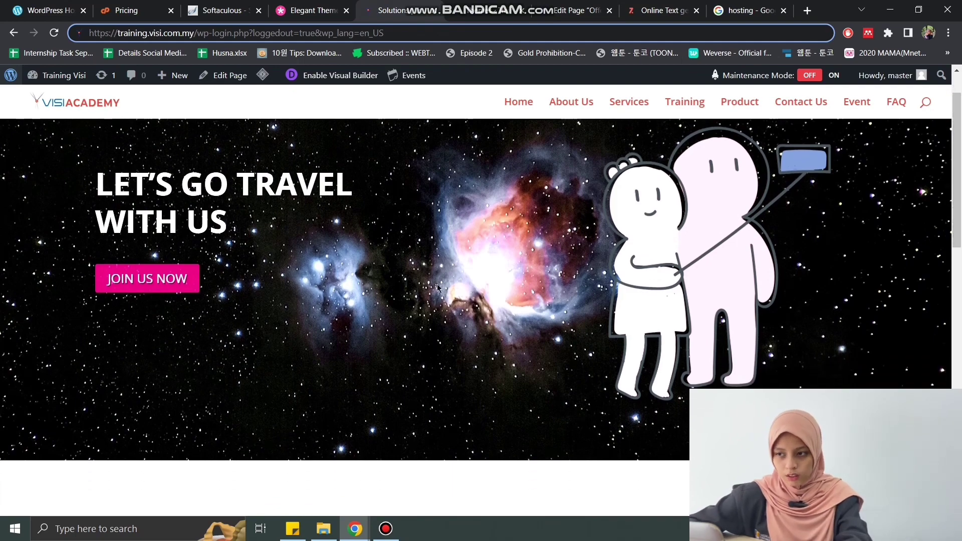
pyautogui.hotkey('ctrl', 'w')
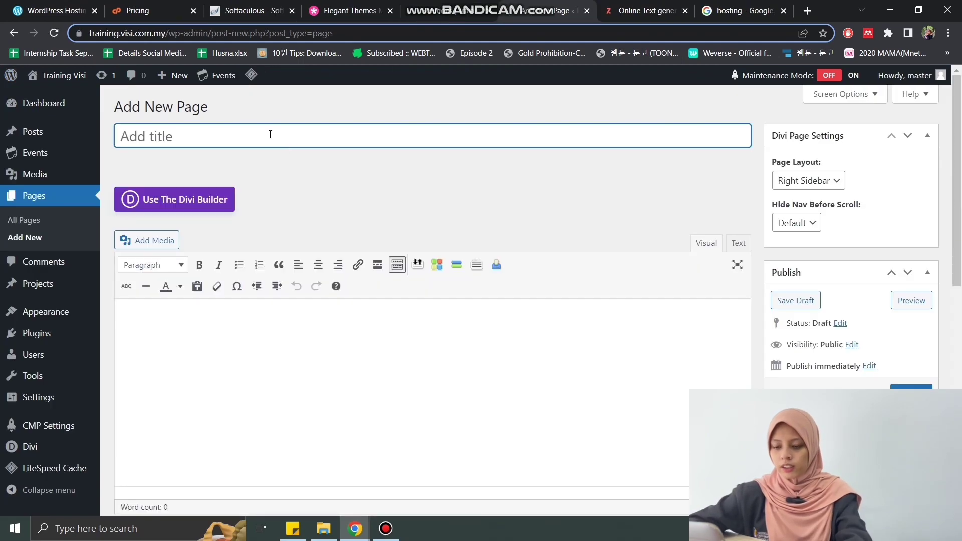
# - Title the new page "Travels" and switch it to the Divi Builder
pyautogui.write('Travels')
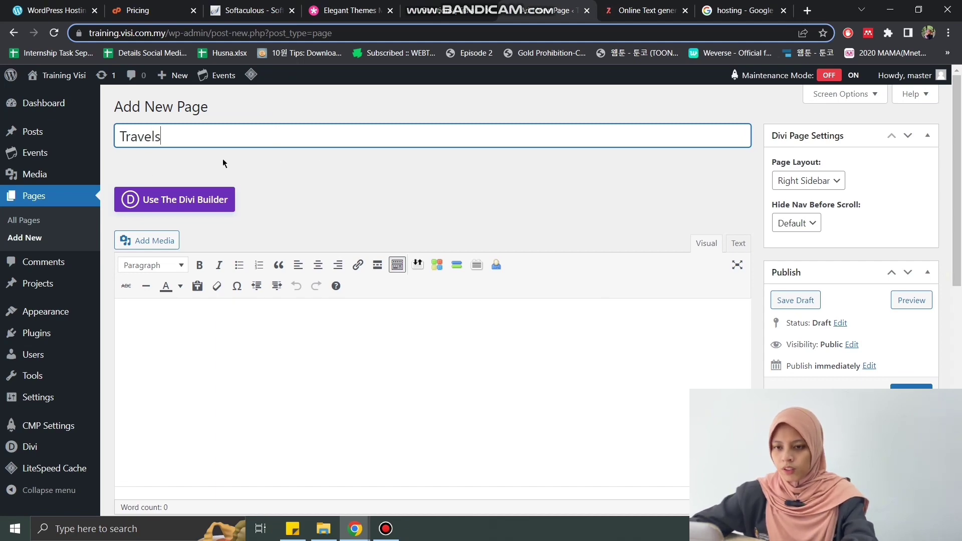
pyautogui.scroll(-2, 374, 199)
pyautogui.scroll(2, 375, 199)
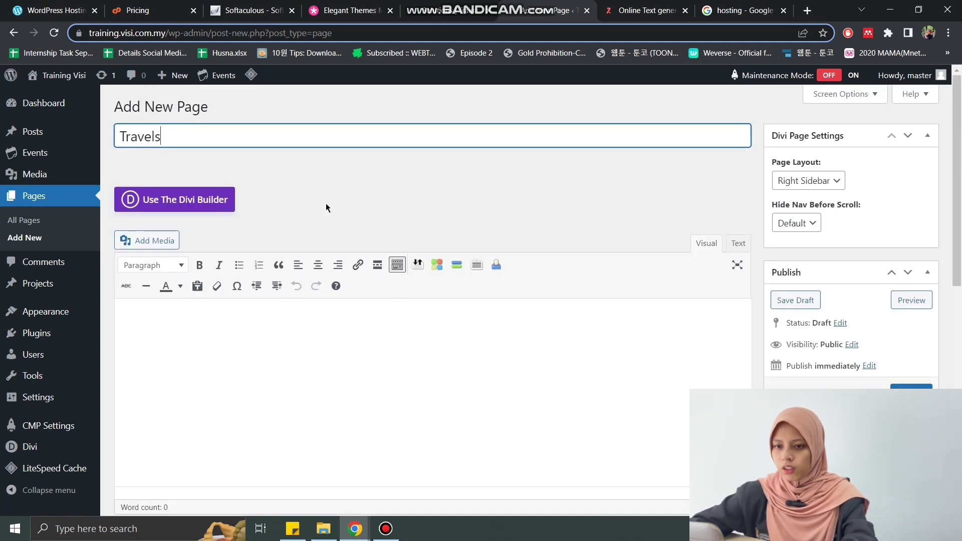
pyautogui.click(191, 200)
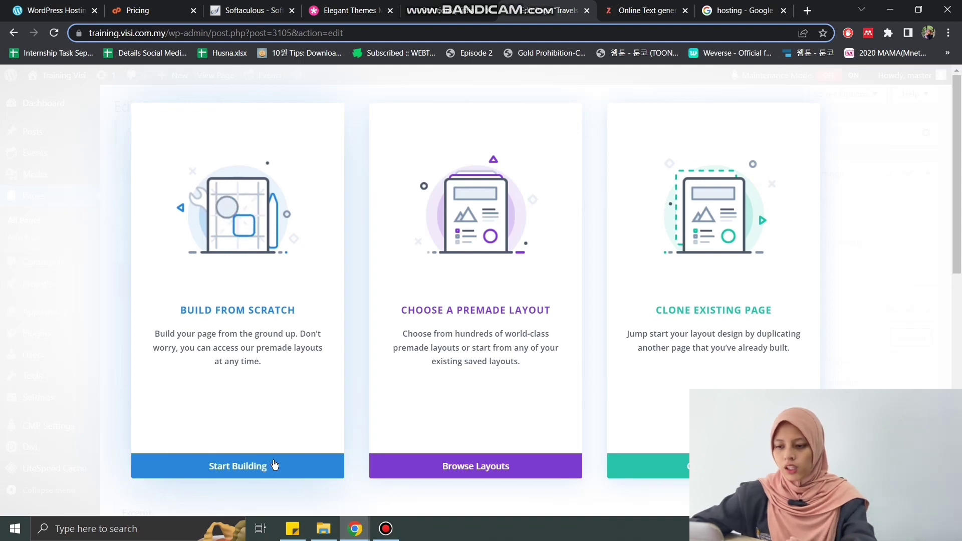
# - Look into the premade layouts without loading one, and clear the Divi Builder layout, dismissing the row insertion
pyautogui.click(501, 466)
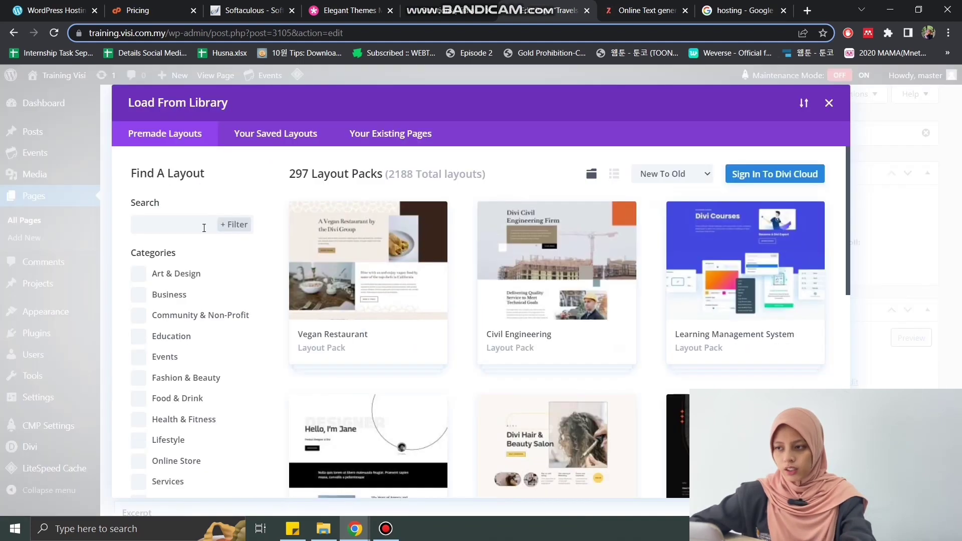
pyautogui.click(828, 104)
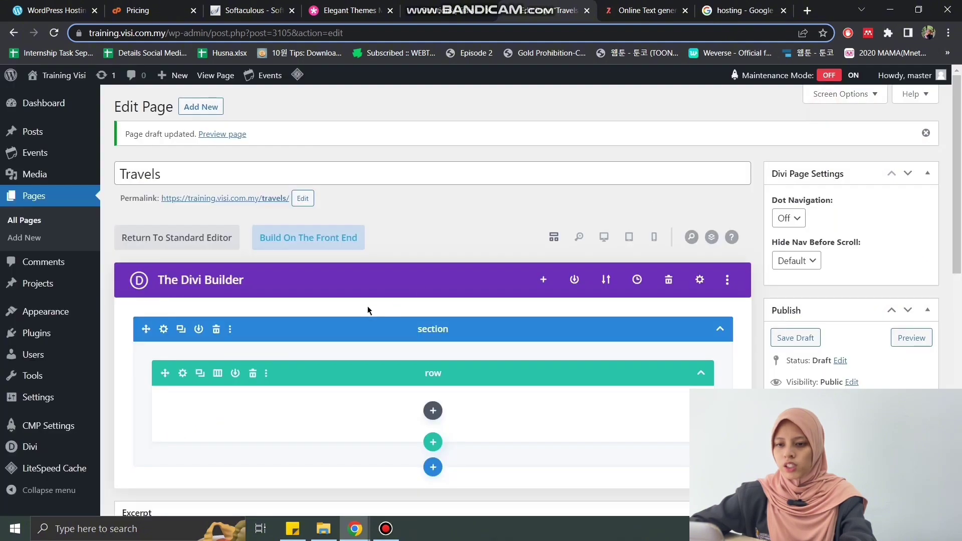
pyautogui.click(668, 280)
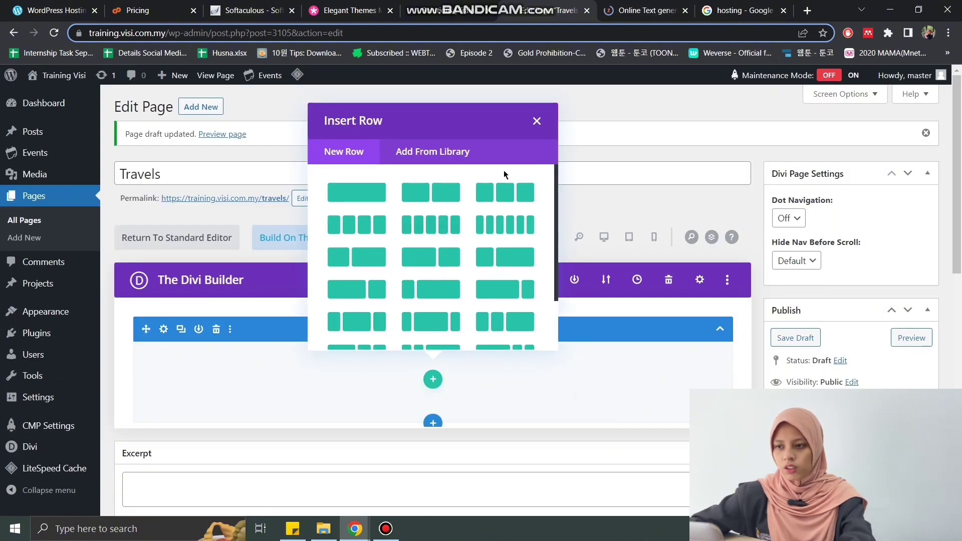
pyautogui.click(537, 121)
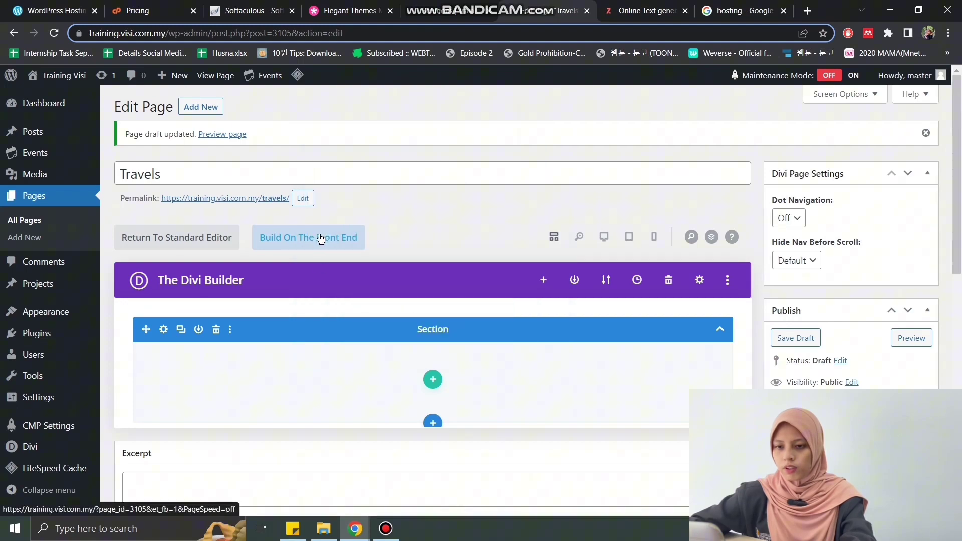
# - Open the Travels page in the front-end Divi builder and start building it from scratch
pyautogui.click(321, 238)
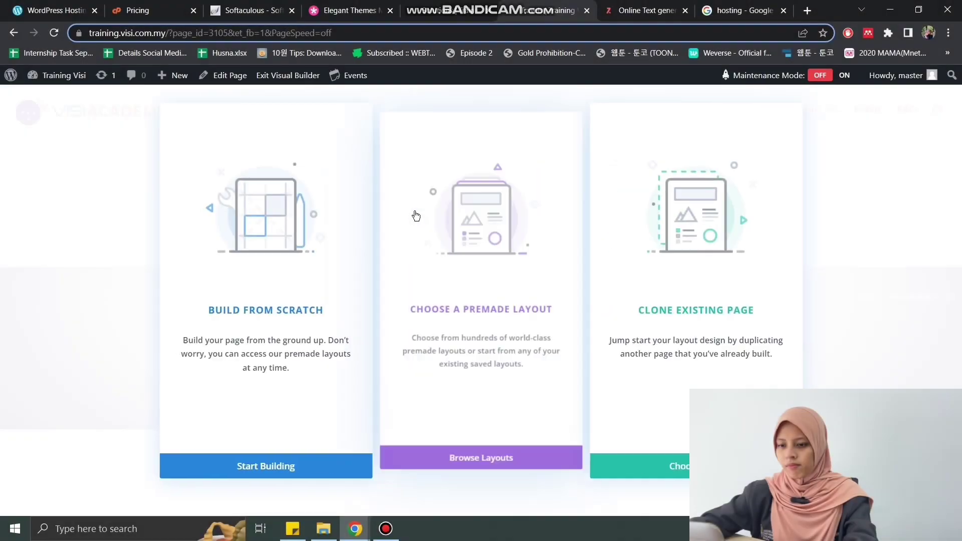
pyautogui.click(281, 464)
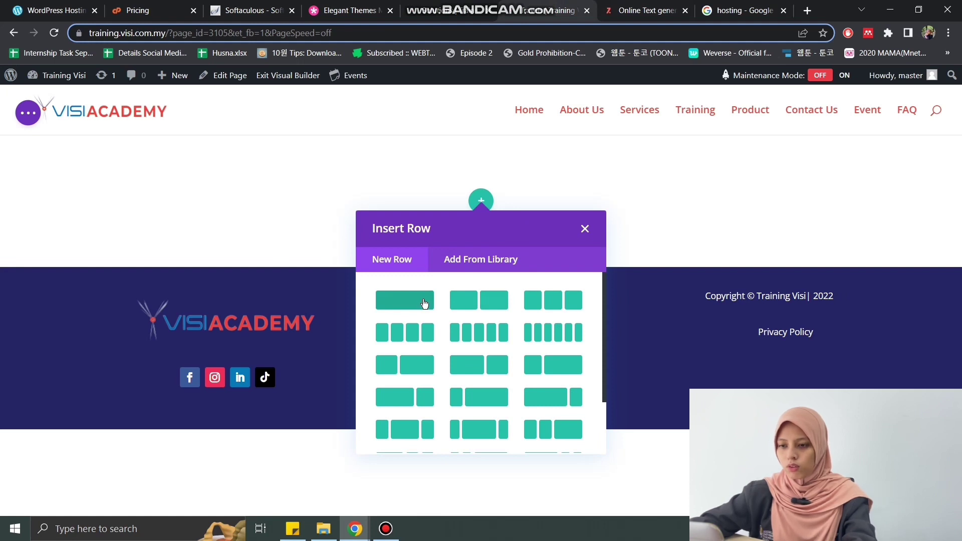
pyautogui.click(423, 303)
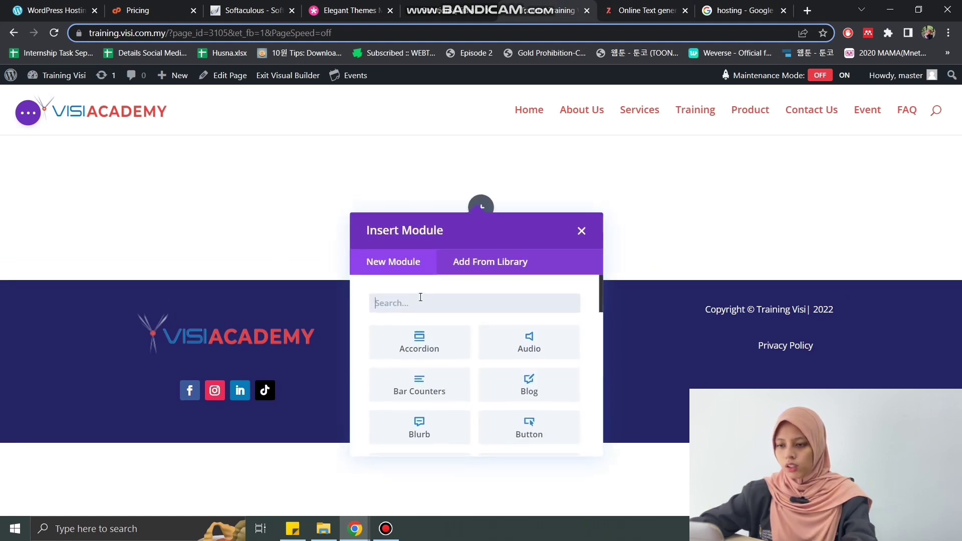
pyautogui.doubleClick(486, 305)
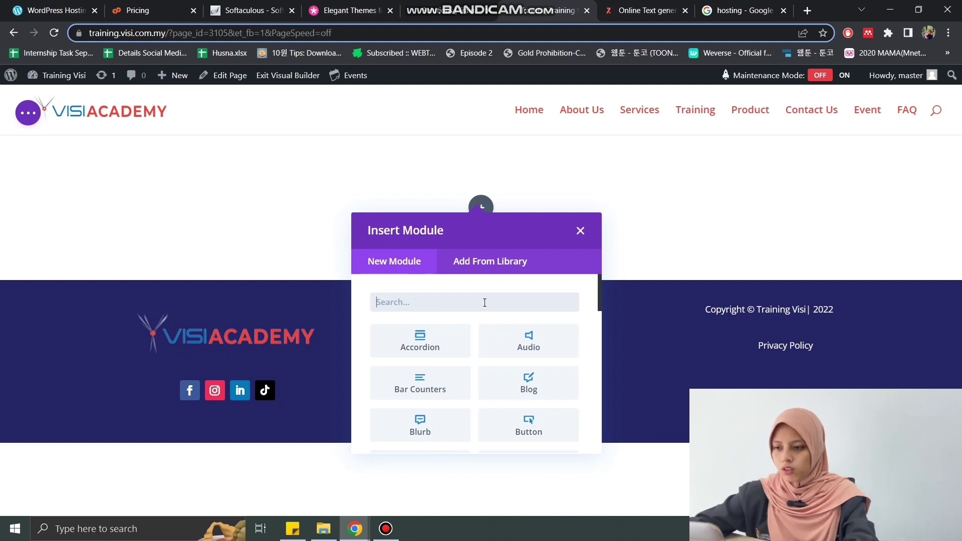
pyautogui.click(581, 232)
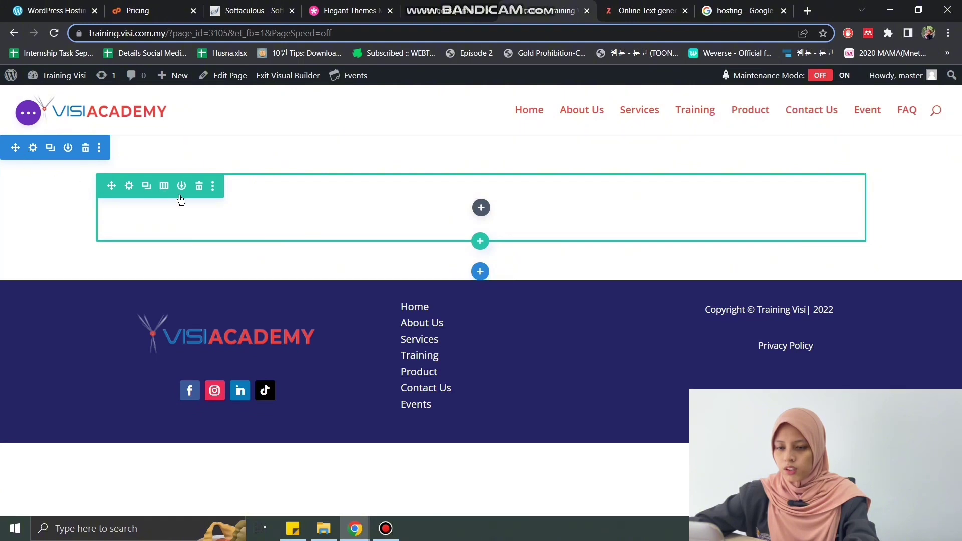
pyautogui.click(199, 187)
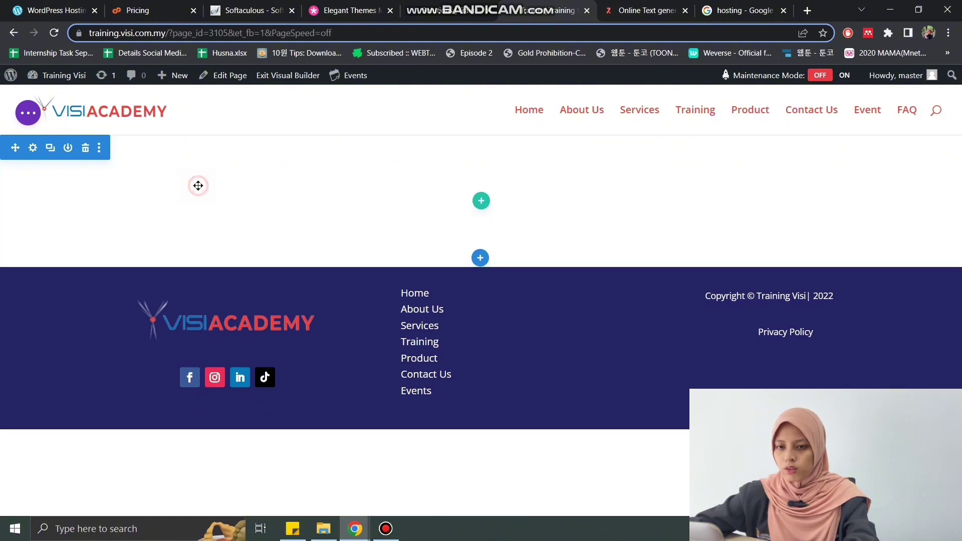
# - Set the section's background image to the dark starry nebula photo from the media library and save the section settings
pyautogui.click(33, 149)
pyautogui.click(182, 258)
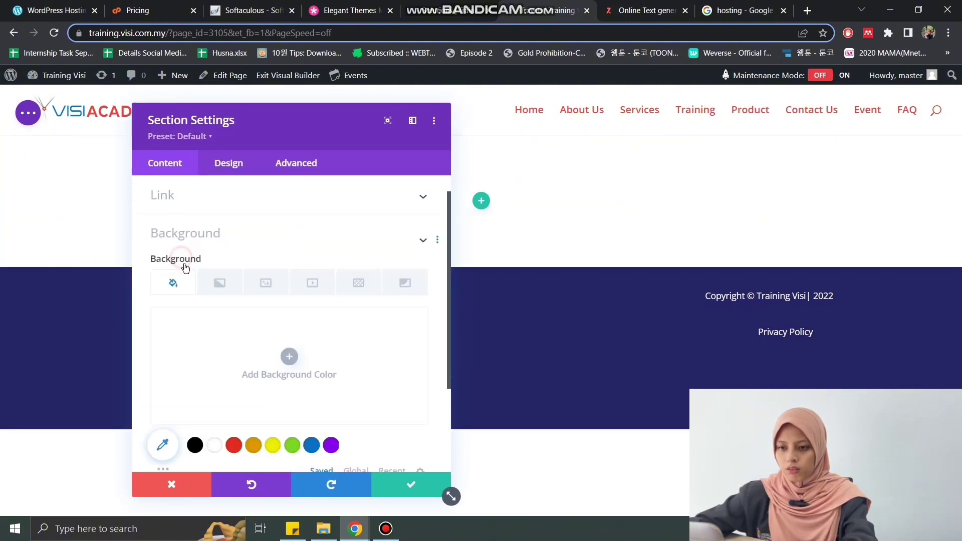
pyautogui.click(271, 245)
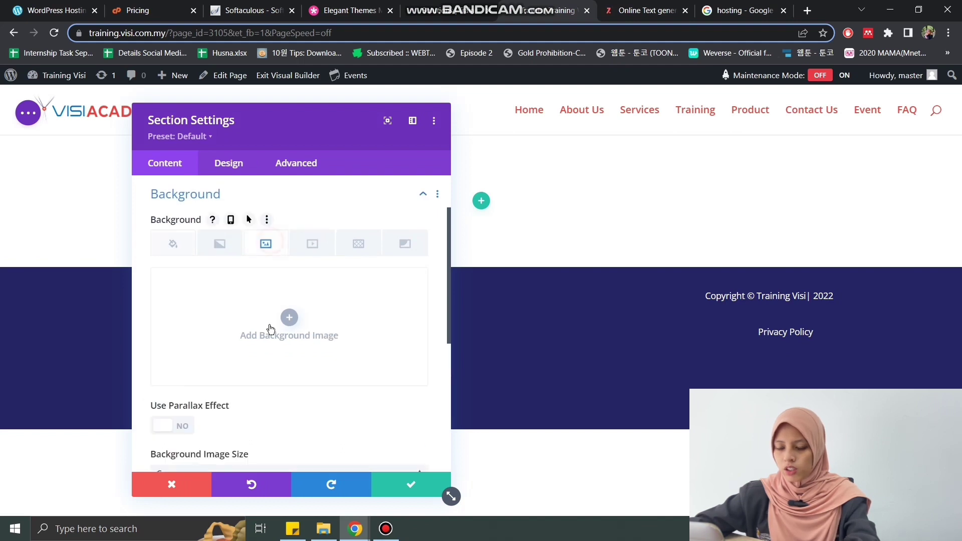
pyautogui.click(293, 318)
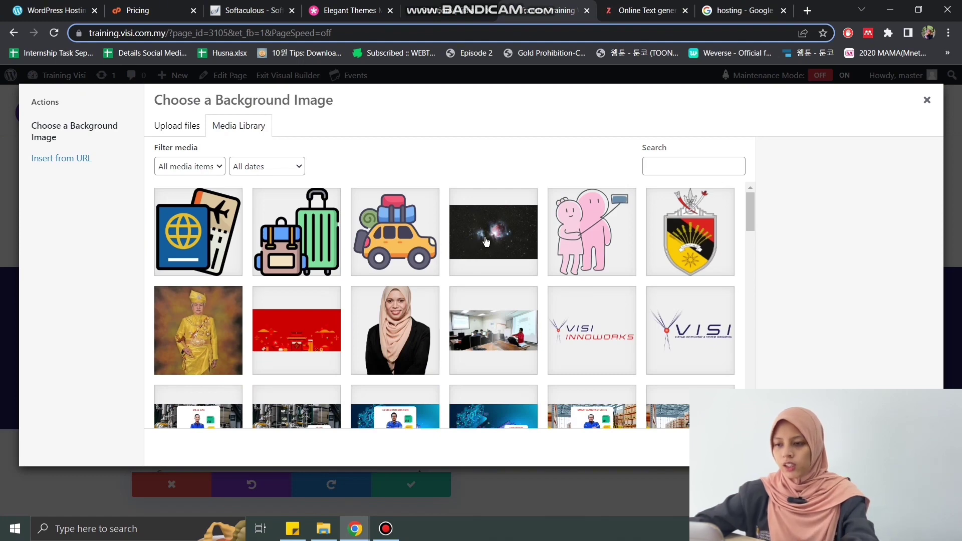
pyautogui.click(485, 242)
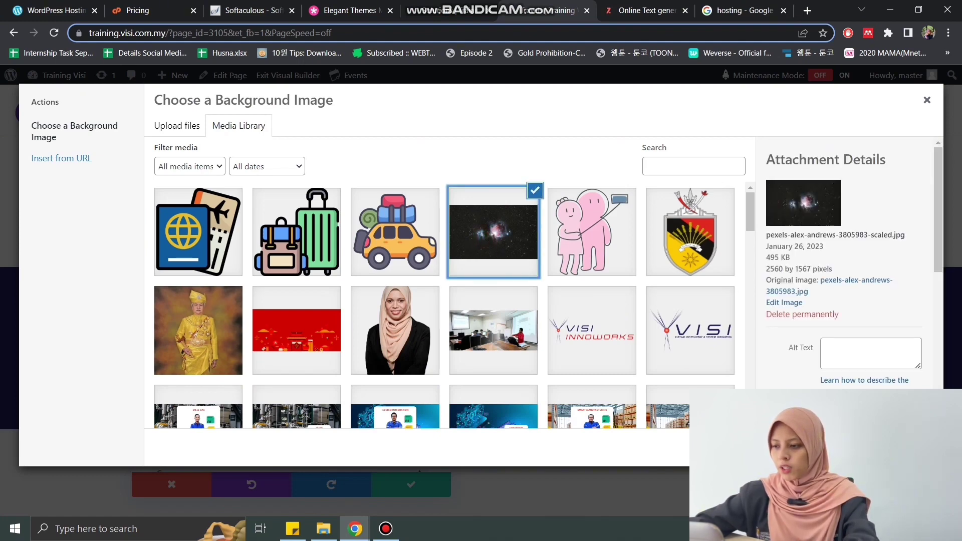
pyautogui.click(900, 450)
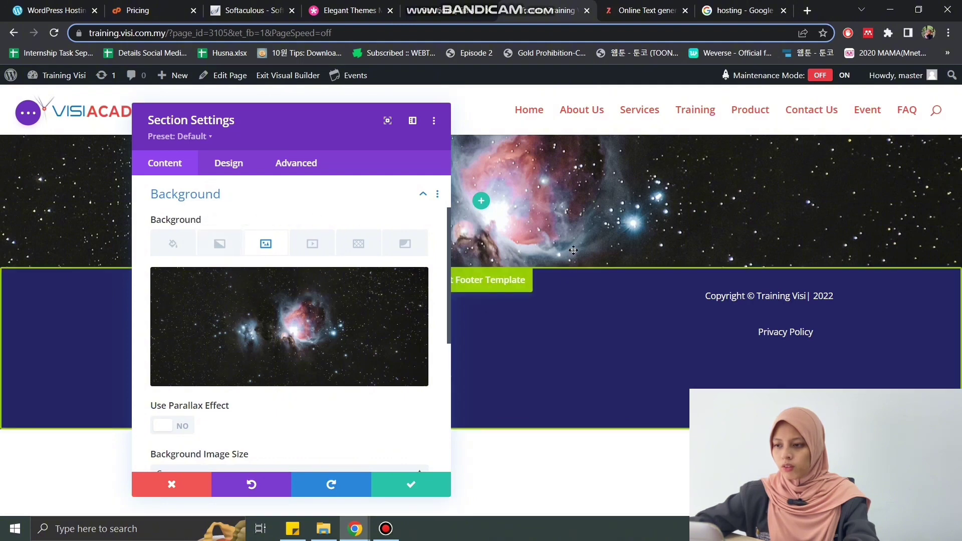
pyautogui.scroll(2, 197, 333)
pyautogui.click(396, 485)
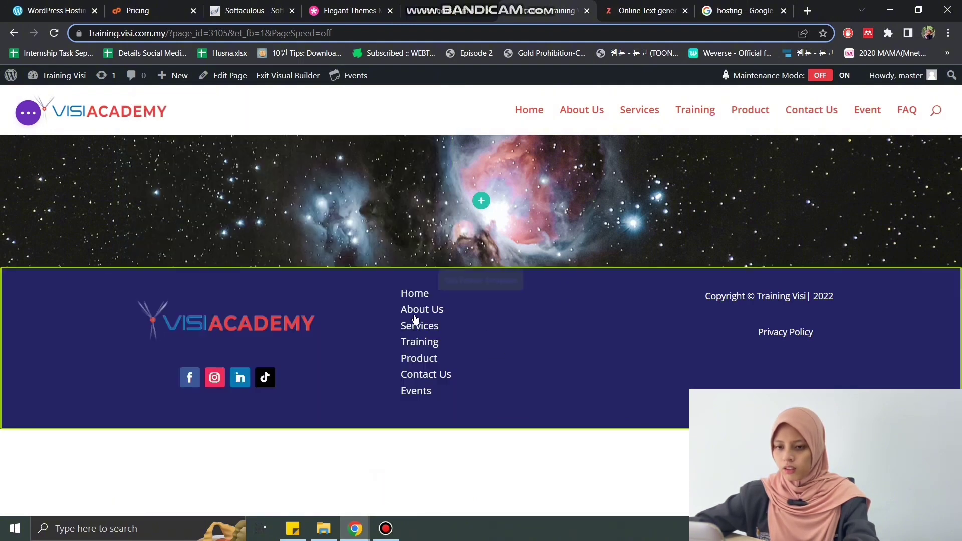
# - Delete the footer section with the logo and menu links, and return to editing the page's nebula section
pyautogui.scroll(-1, 350, 256)
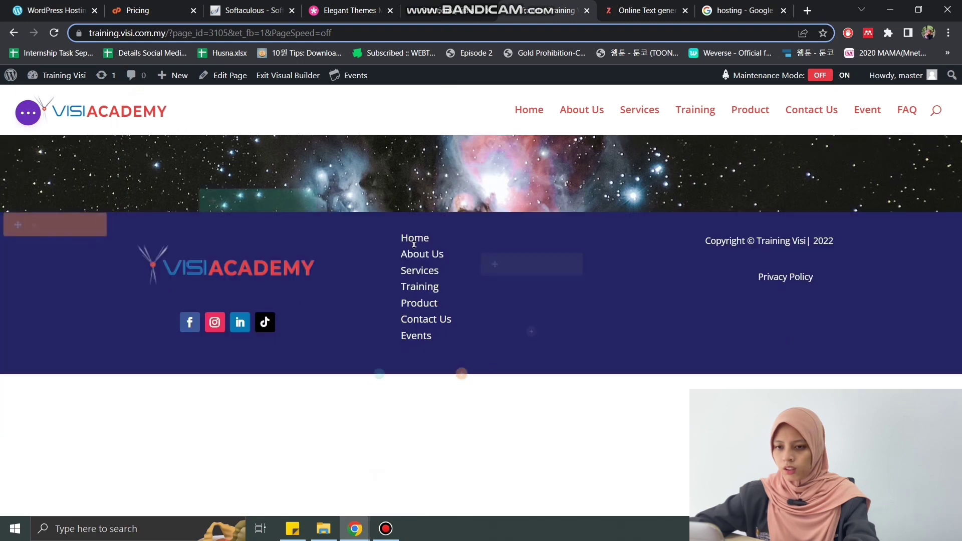
pyautogui.click(85, 225)
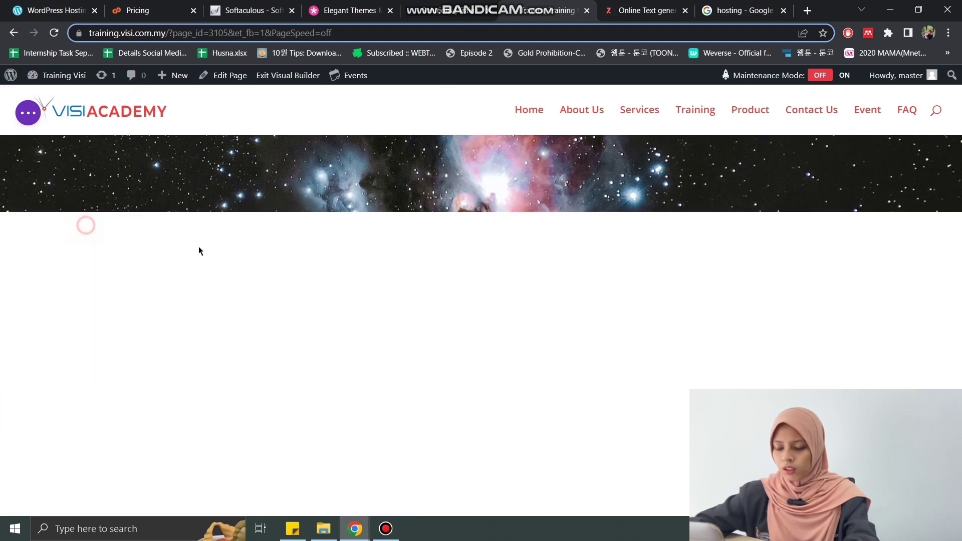
pyautogui.click(381, 161)
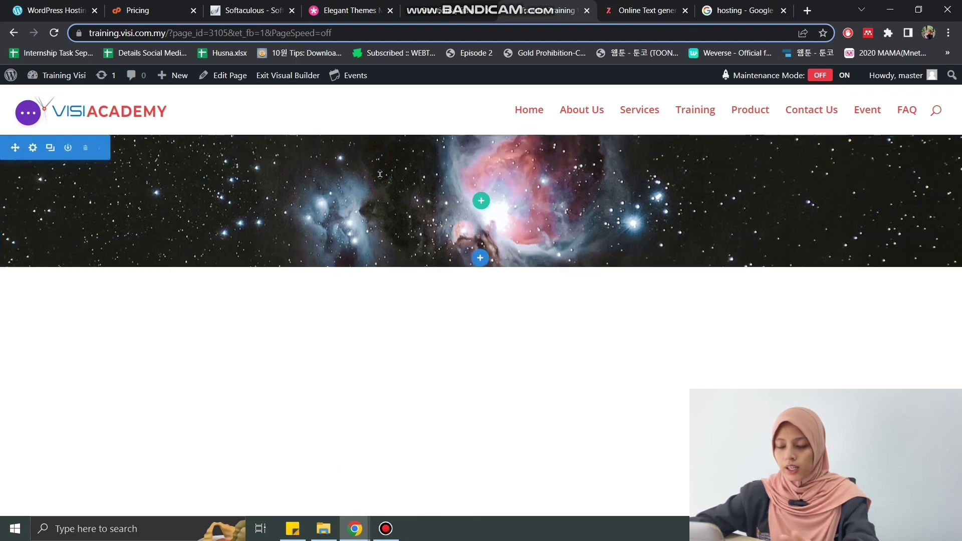
# - Add a two-column row with a wider first column to the nebula section and insert a Text module in that column
pyautogui.click(483, 207)
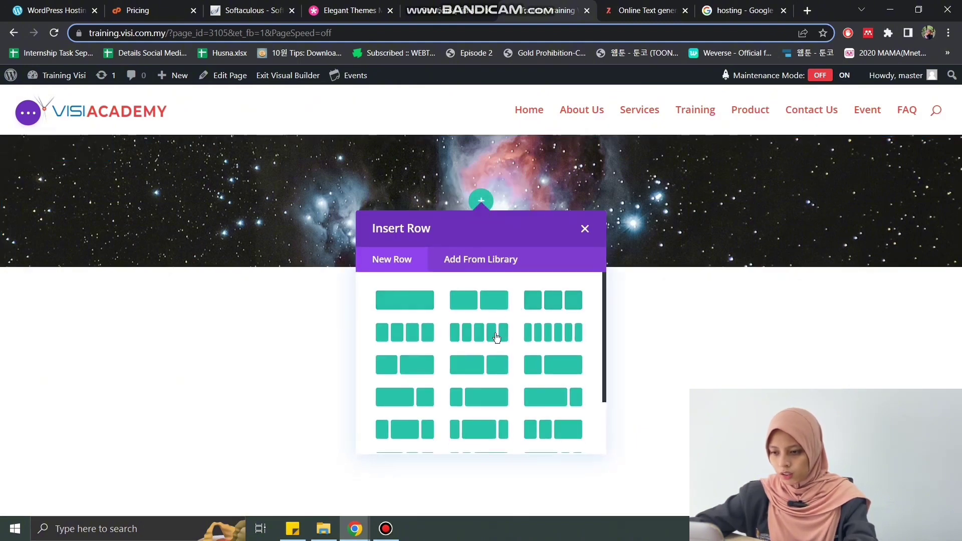
pyautogui.click(470, 371)
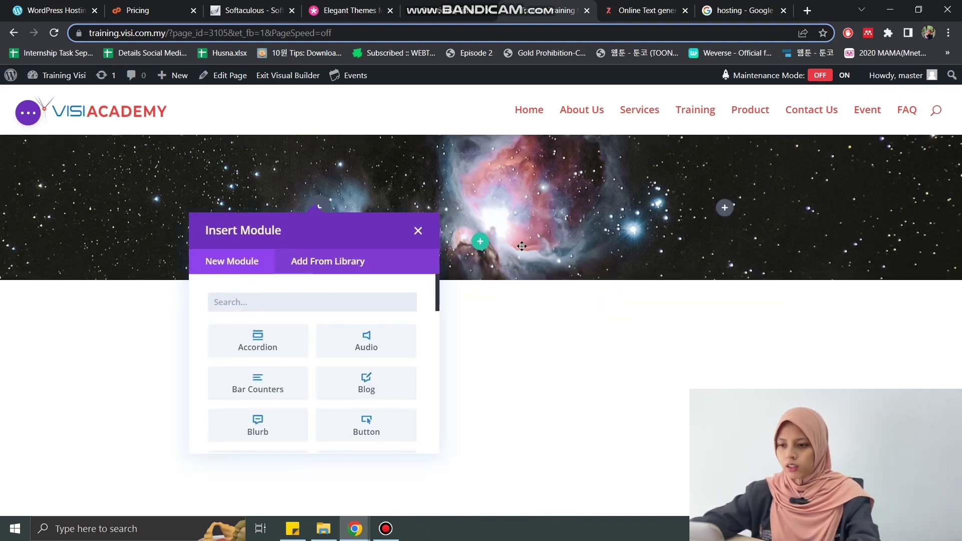
pyautogui.click(345, 301)
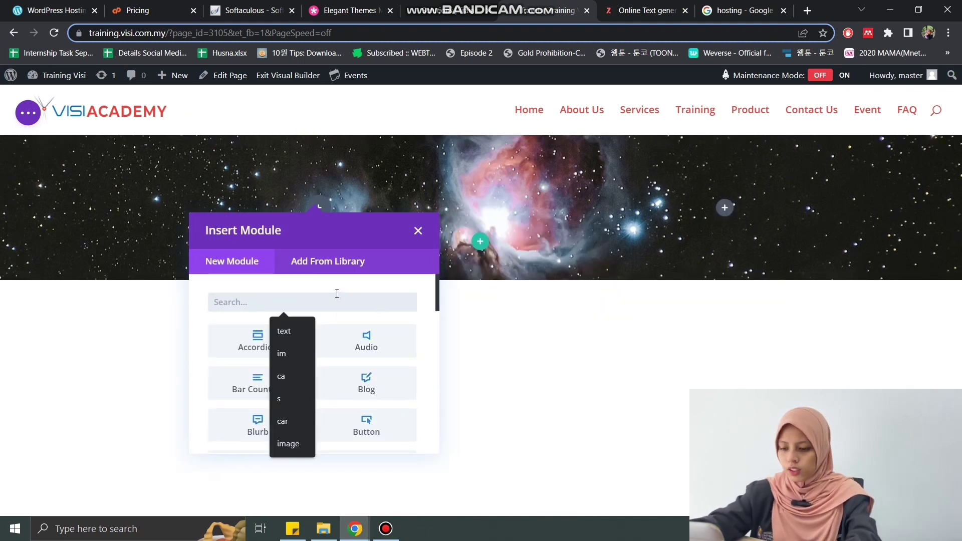
pyautogui.write('text')
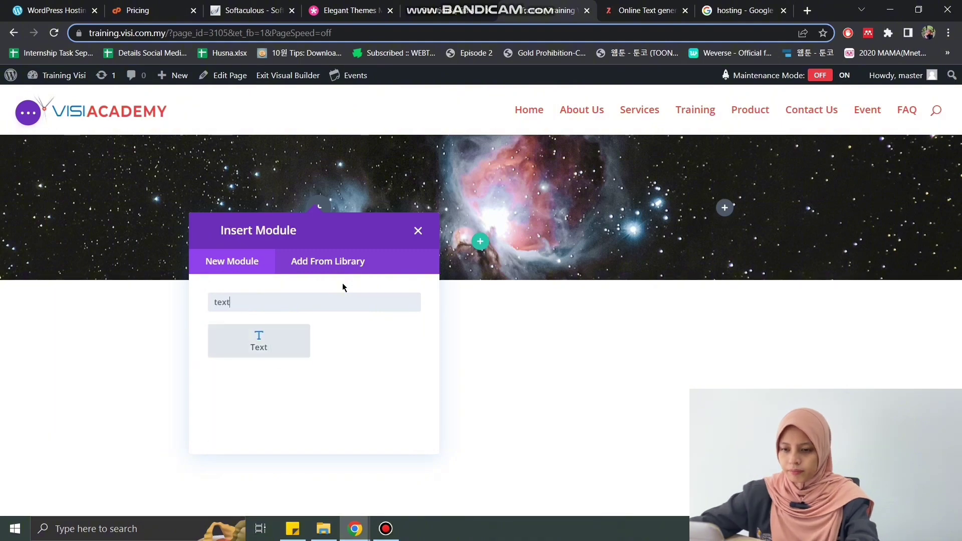
pyautogui.click(284, 348)
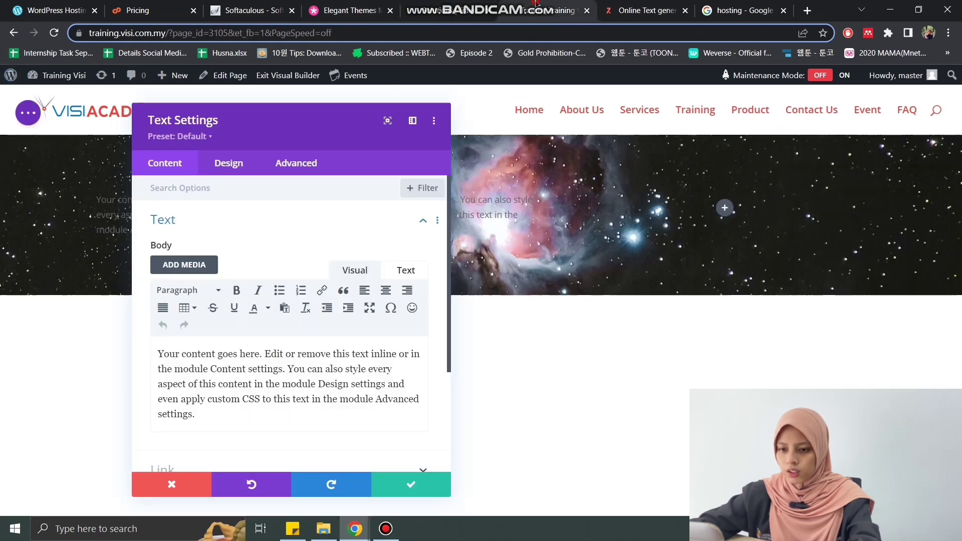
# - Replace the placeholder body text with "let's go travel with us", breaking the line before "with us"
pyautogui.tripleClick(224, 356)
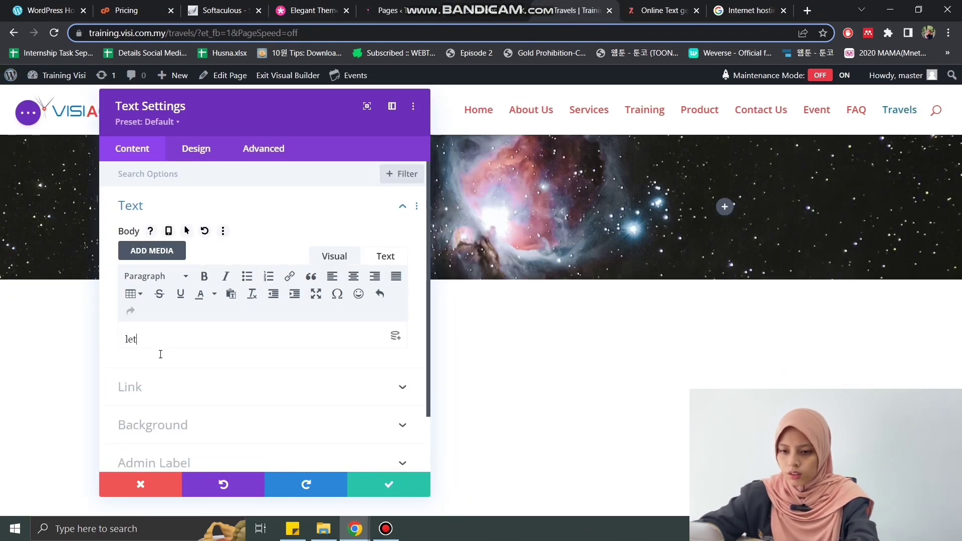
pyautogui.write('g')
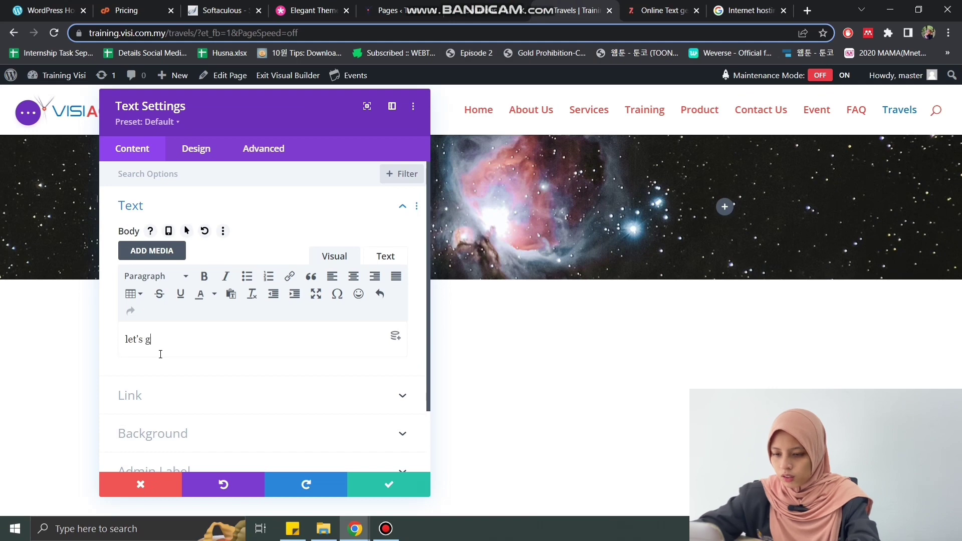
pyautogui.write('o travel with')
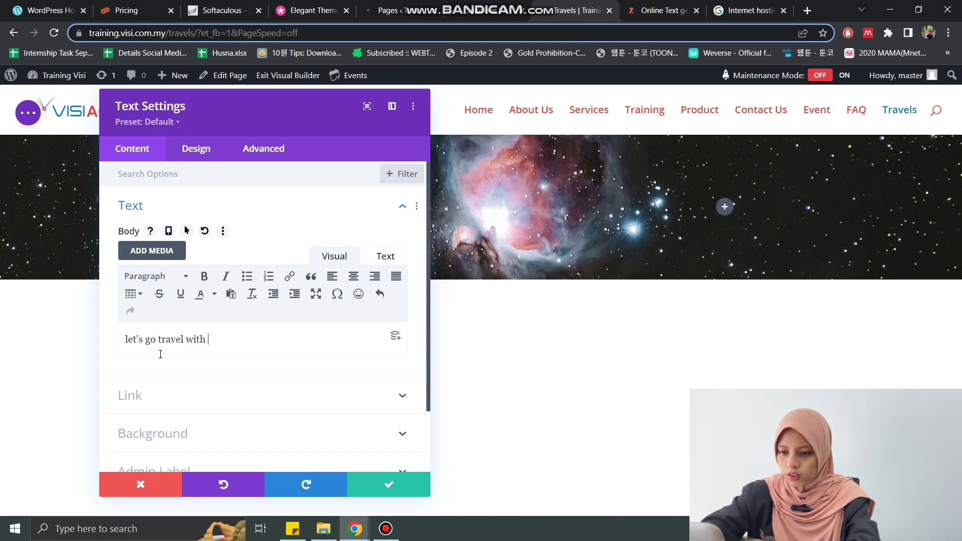
pyautogui.write(' us')
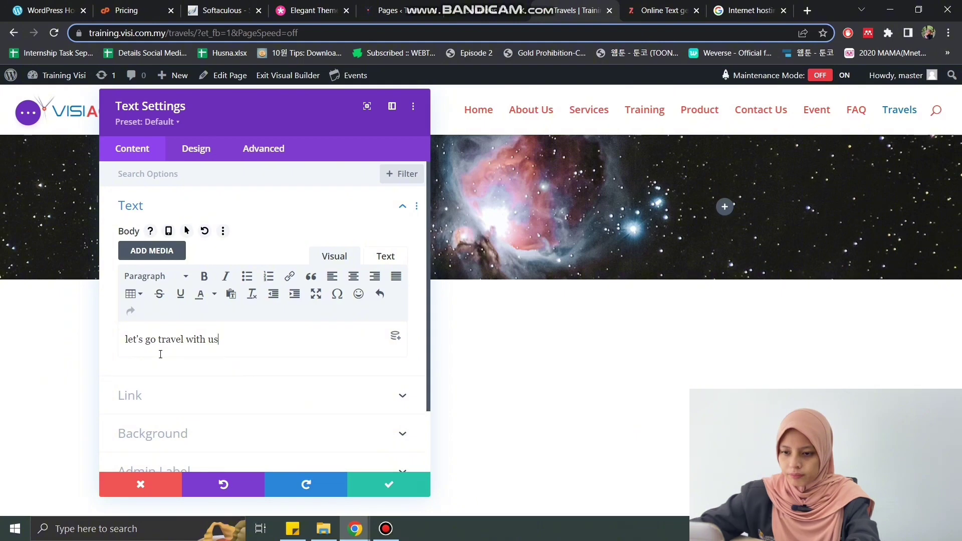
pyautogui.click(186, 339)
pyautogui.press('Return')
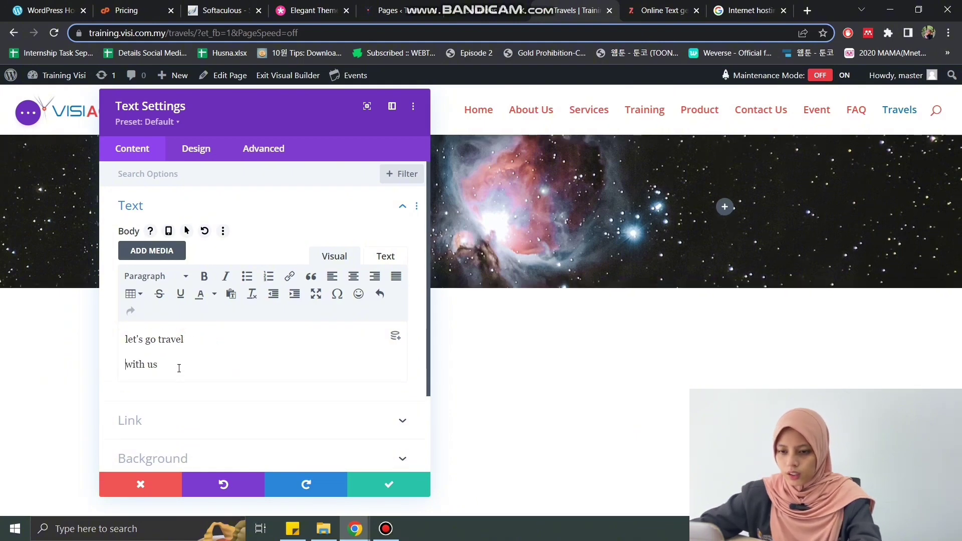
# - Format both lines of the body text as Heading 1
pyautogui.moveTo(179, 368); pyautogui.dragTo(120, 342)
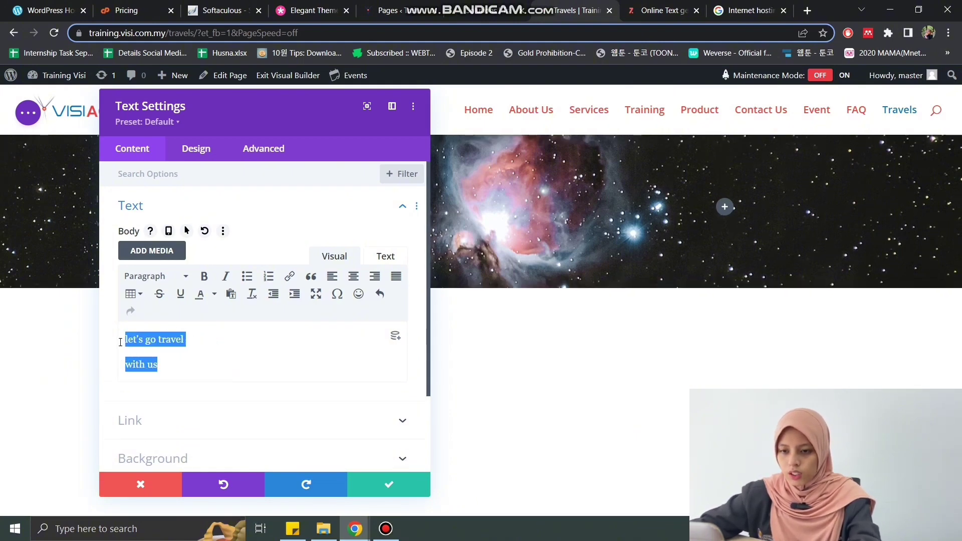
pyautogui.click(156, 276)
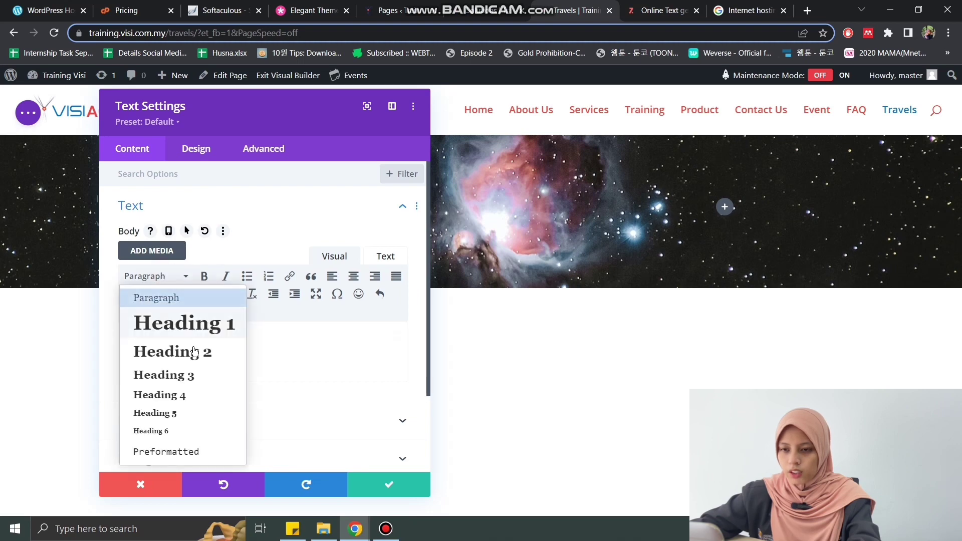
pyautogui.click(200, 325)
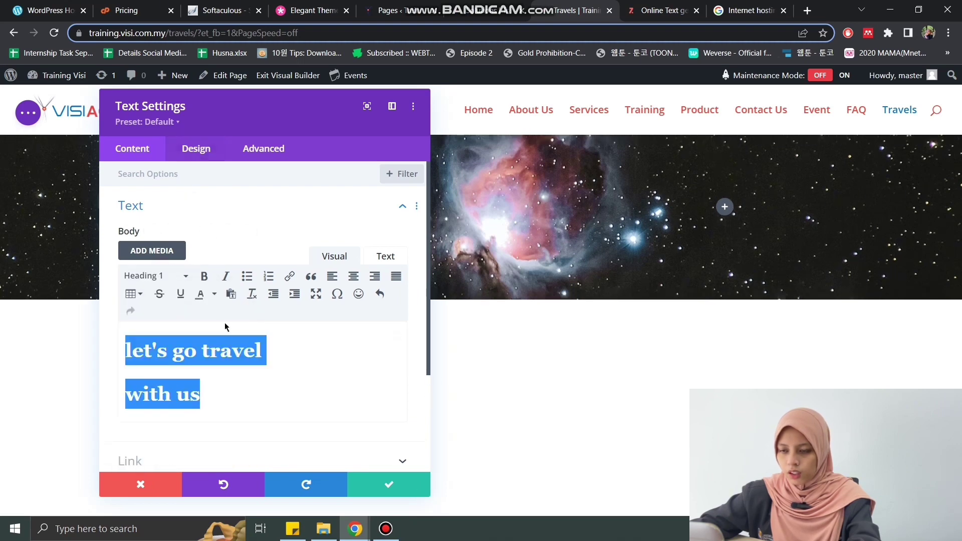
pyautogui.click(286, 359)
# - Move the text settings clear of the heading and set the module's text color to light in its design options
pyautogui.moveTo(226, 117); pyautogui.dragTo(605, 131)
pyautogui.click(578, 170)
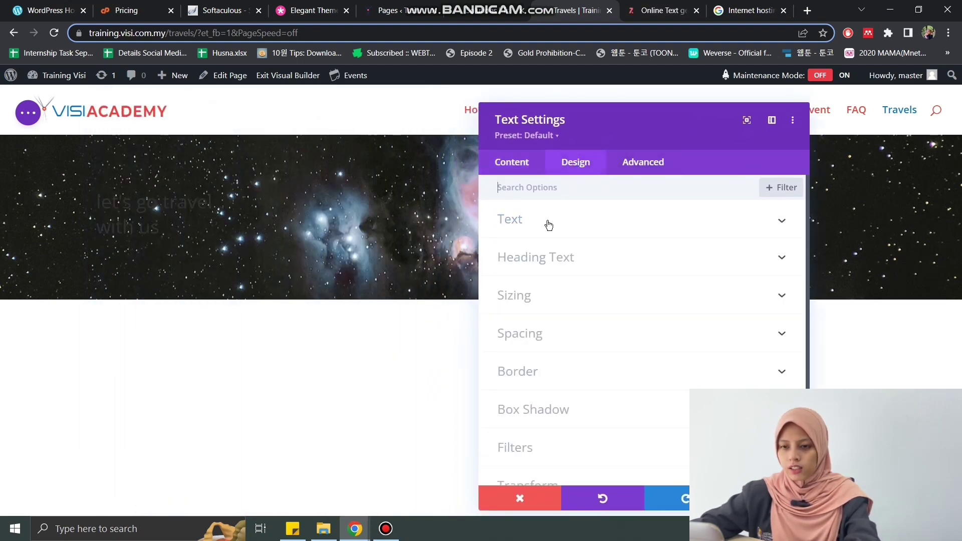
pyautogui.click(554, 256)
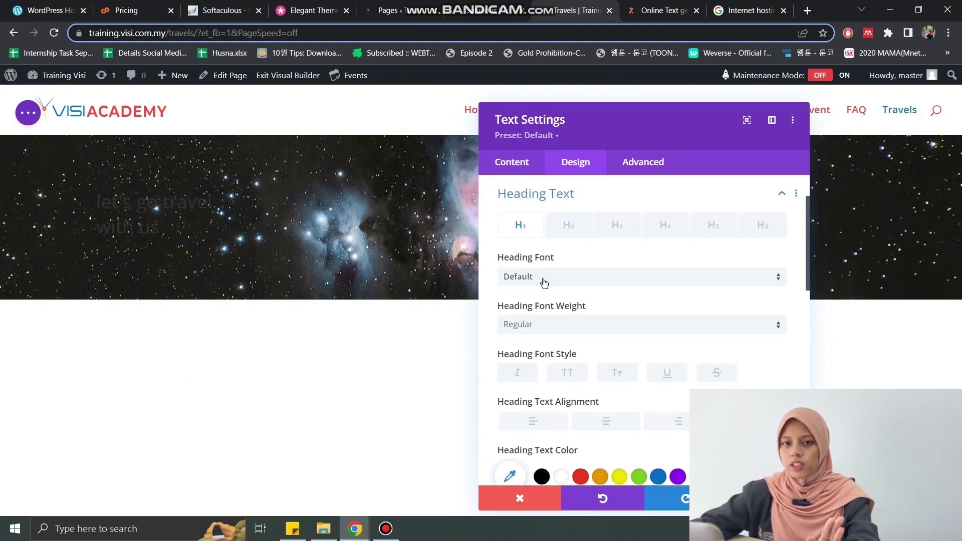
pyautogui.scroll(1, 561, 255)
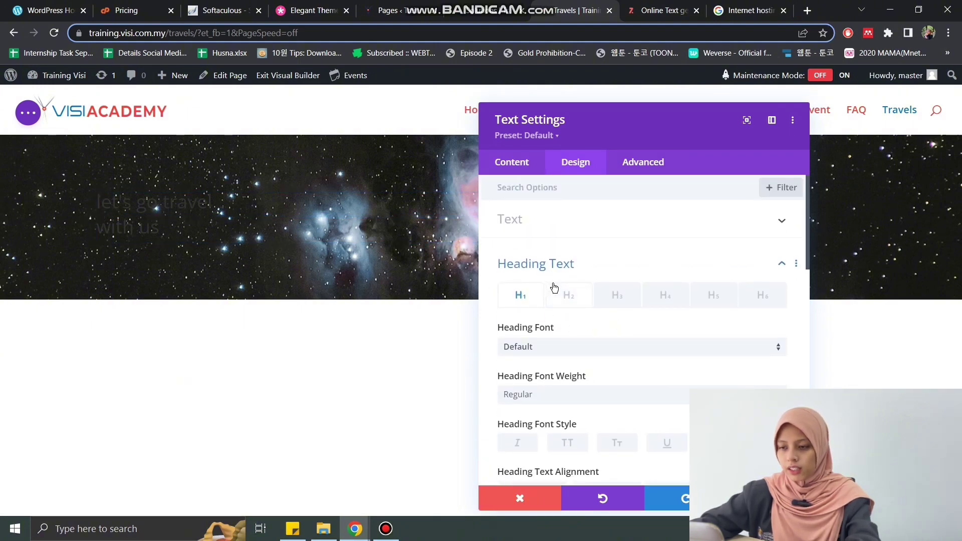
pyautogui.click(546, 263)
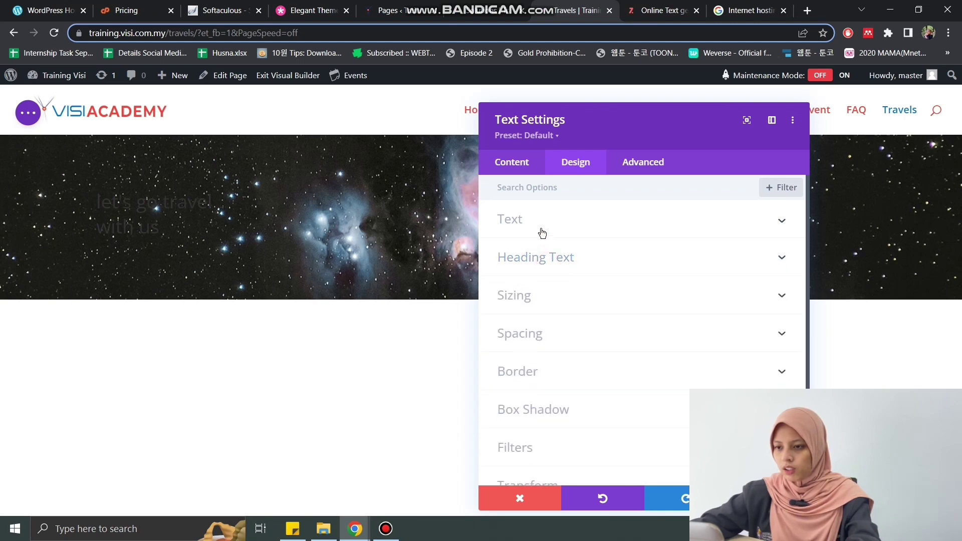
pyautogui.click(542, 231)
pyautogui.scroll(-6, 553, 357)
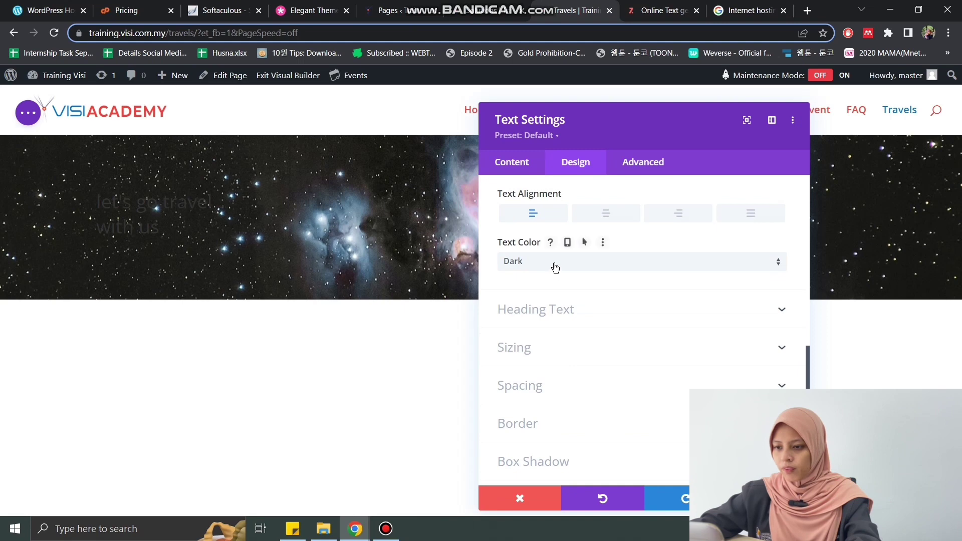
pyautogui.click(553, 266)
pyautogui.click(576, 273)
pyautogui.scroll(10, 597, 296)
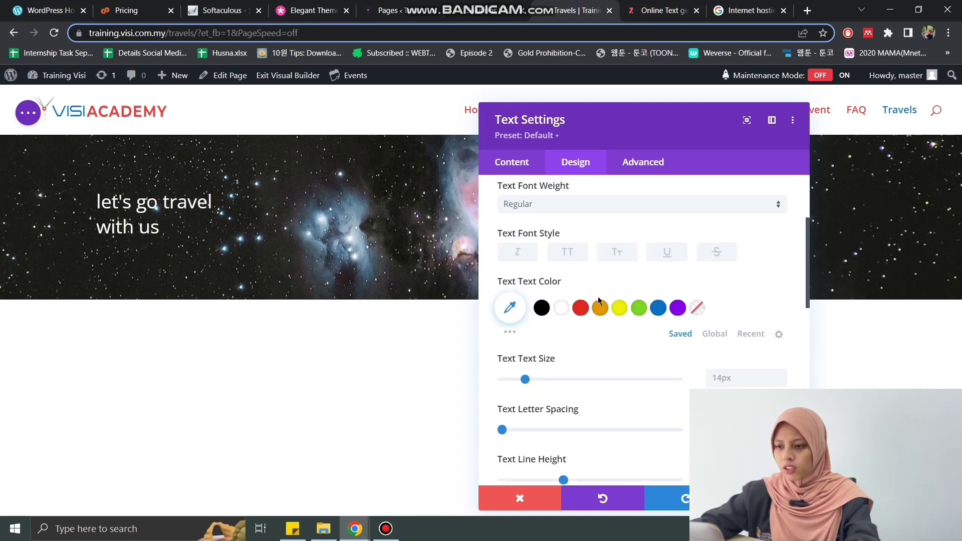
# - Set the font weight of the H1 heading text to Bold
pyautogui.click(750, 215)
pyautogui.click(592, 256)
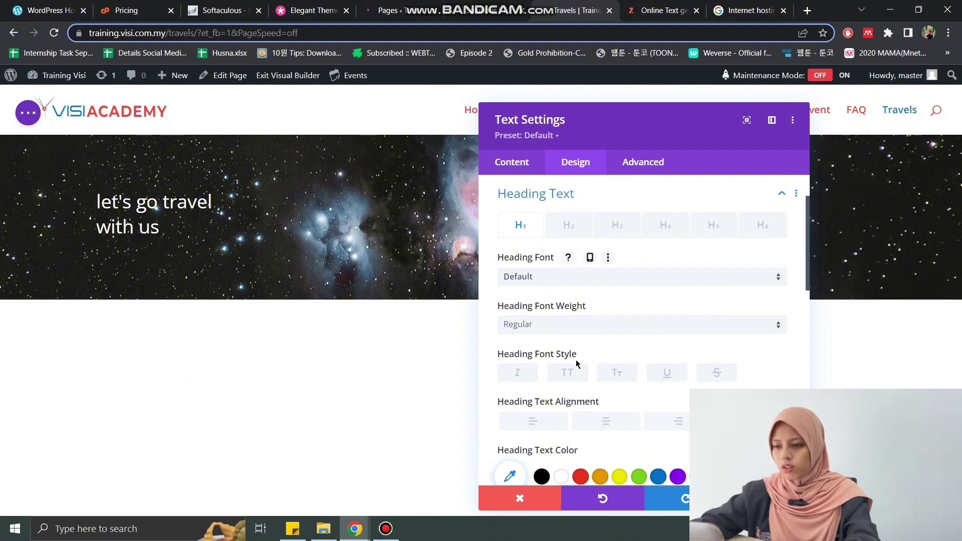
pyautogui.click(568, 328)
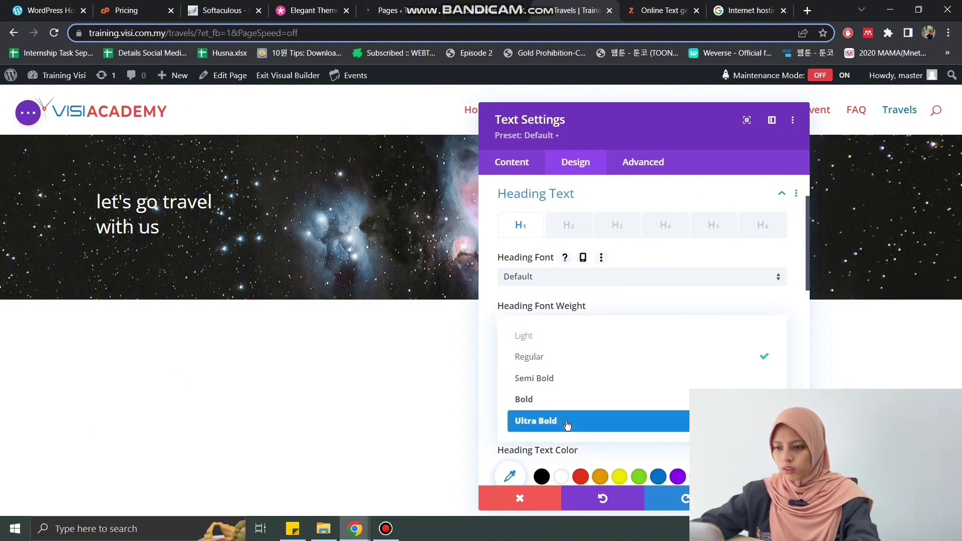
pyautogui.click(563, 400)
pyautogui.scroll(-3, 615, 372)
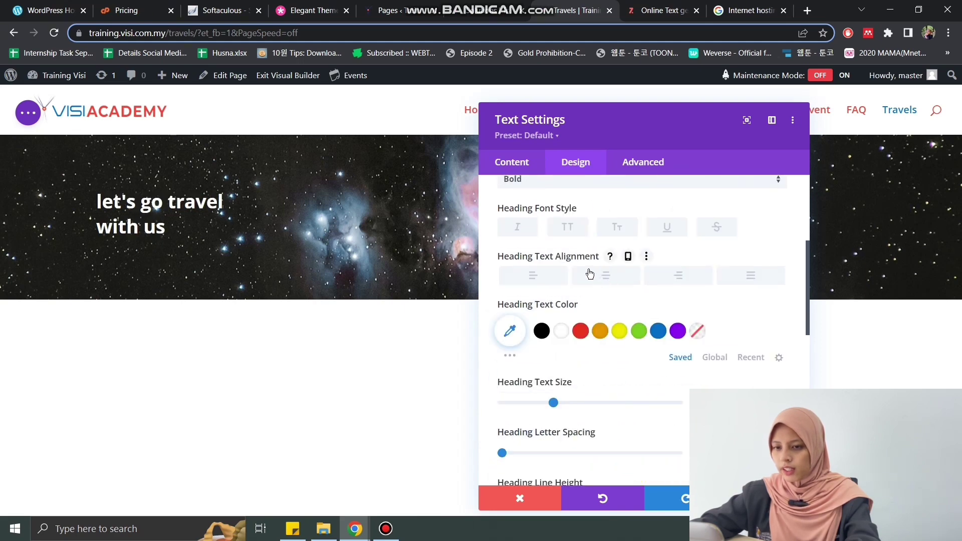
# - Make the banner heading all uppercase, set its text size to 50px, and close the text settings
pyautogui.click(555, 228)
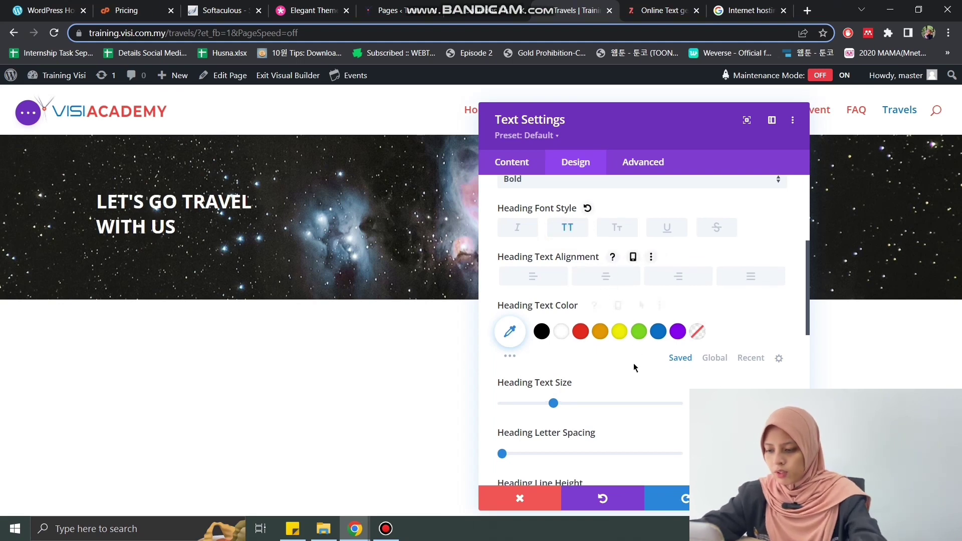
pyautogui.scroll(-3, 634, 369)
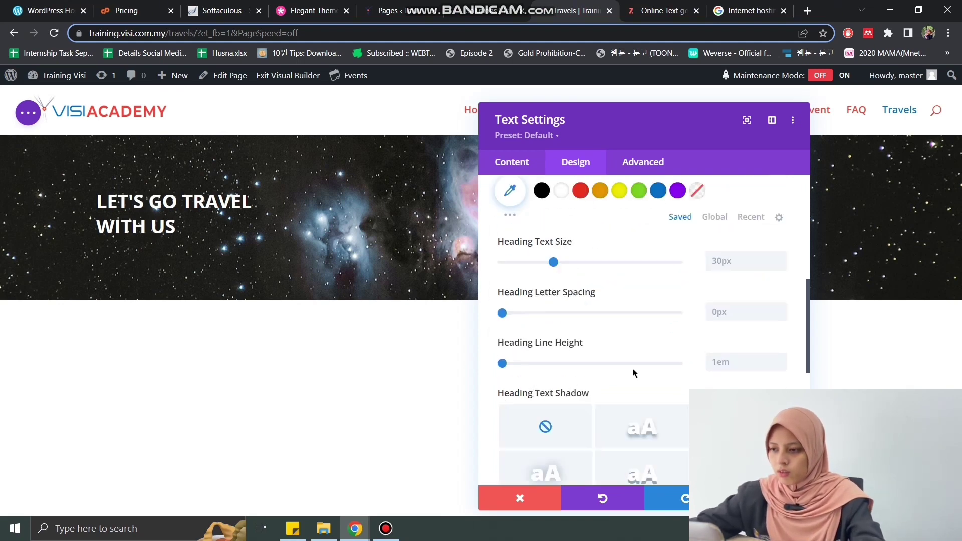
pyautogui.click(713, 257)
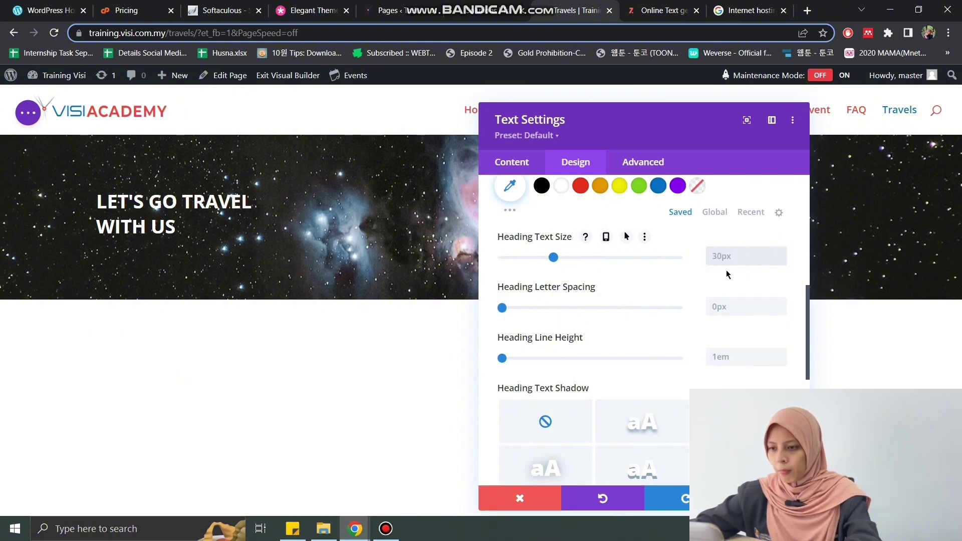
pyautogui.write('50')
pyautogui.press('Tab')
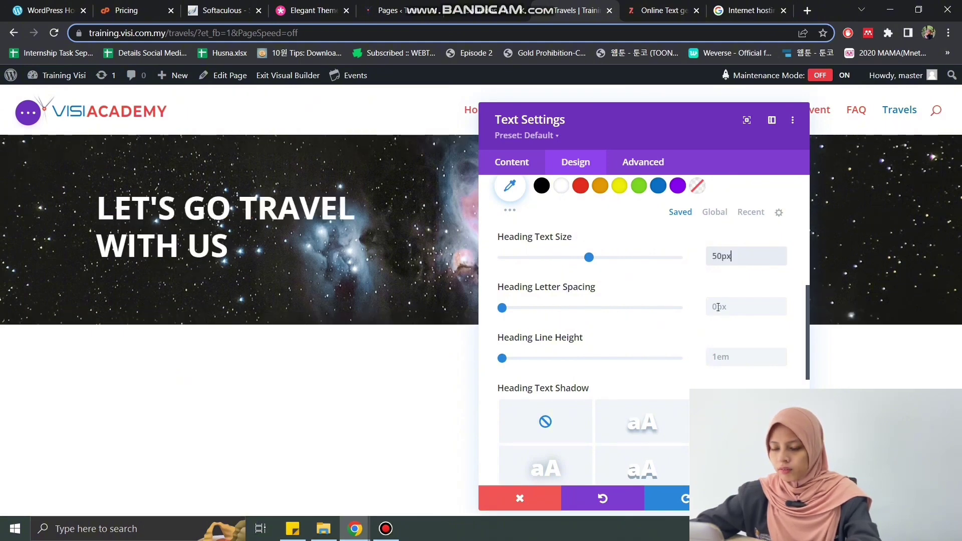
pyautogui.press('Tab')
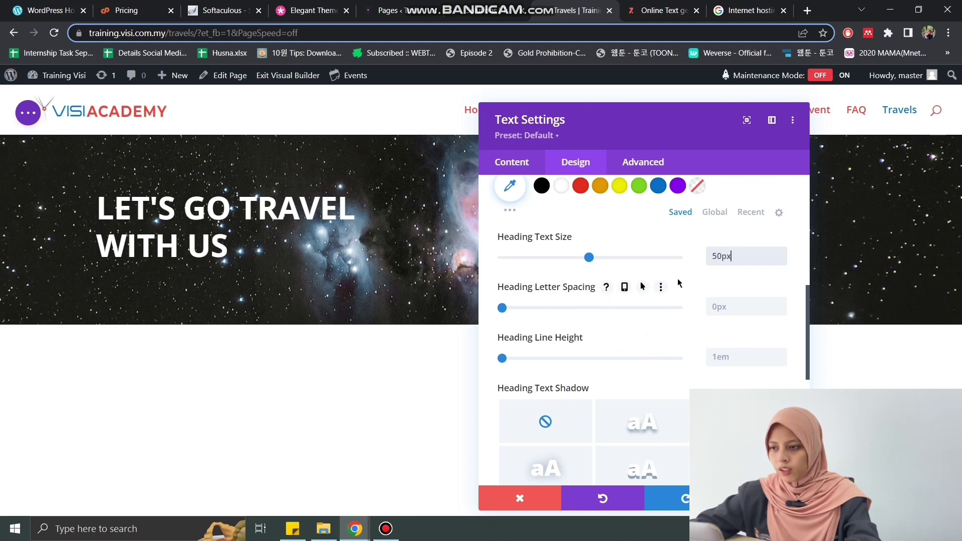
pyautogui.press('Escape')
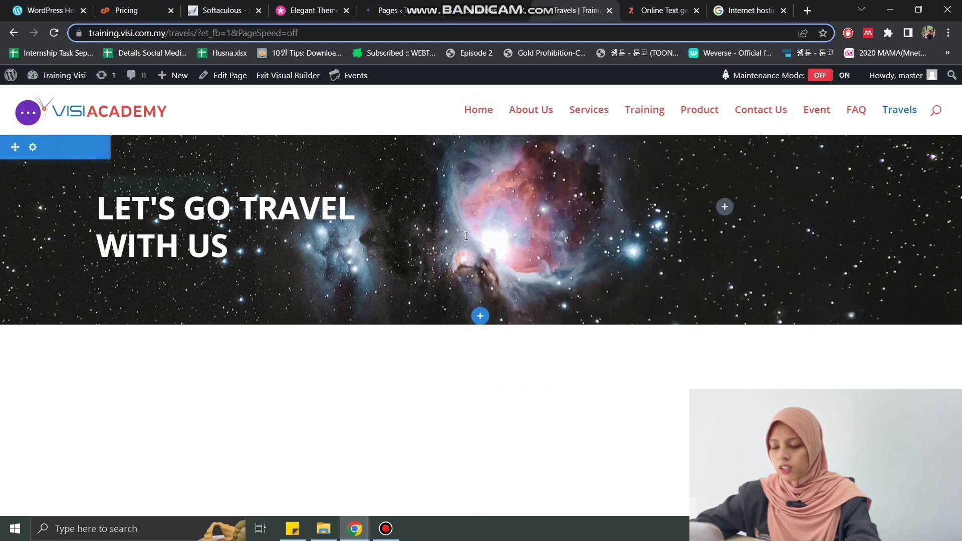
# - Insert an Image module in the banner's empty second column and open its image chooser
pyautogui.click(732, 215)
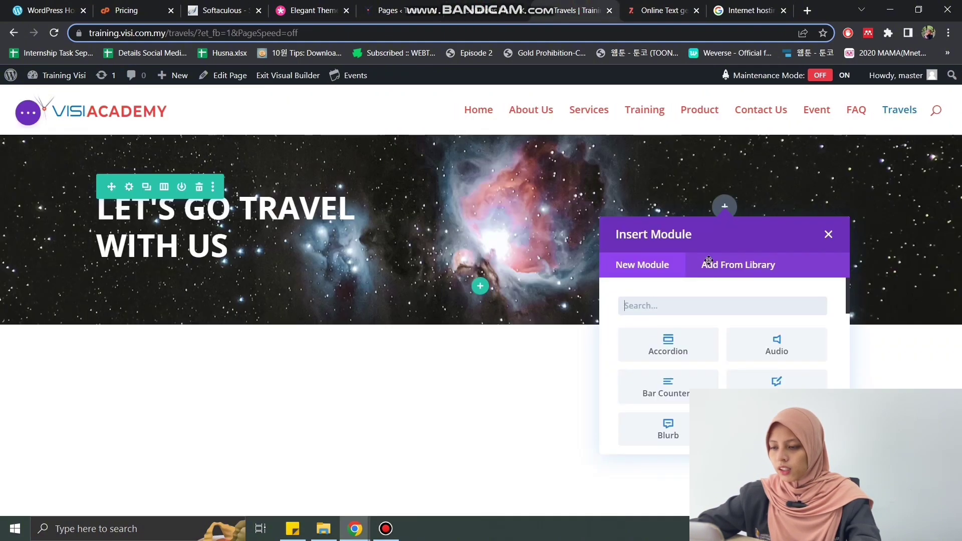
pyautogui.click(736, 303)
pyautogui.write('im')
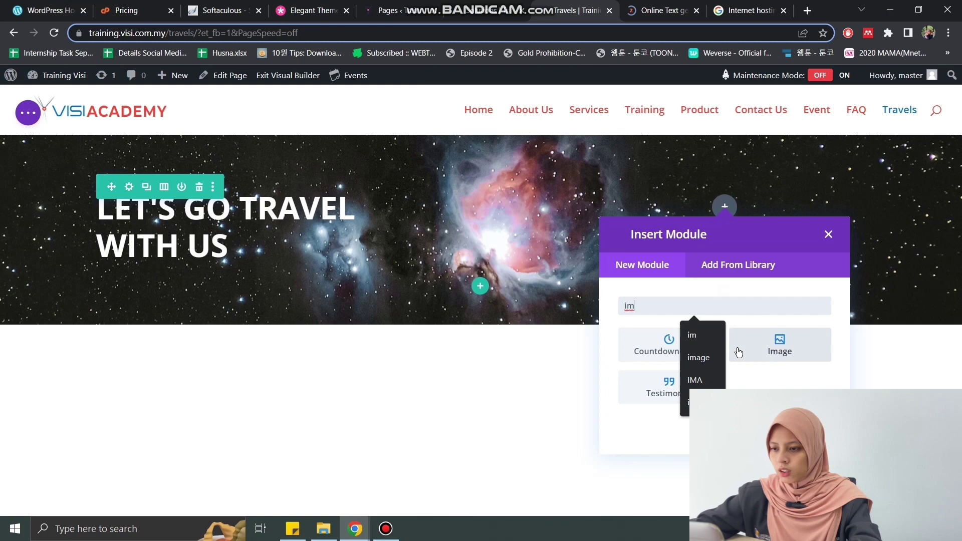
pyautogui.click(738, 347)
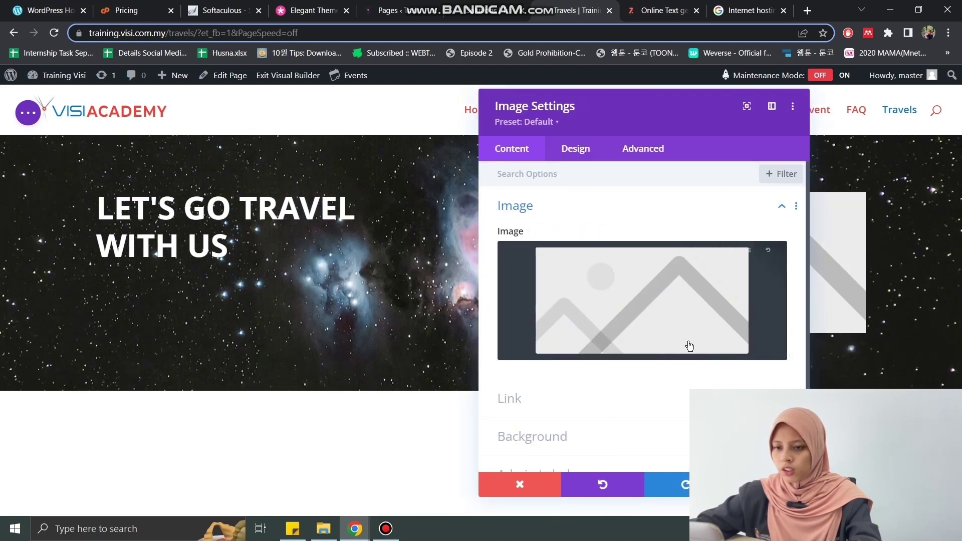
pyautogui.click(687, 339)
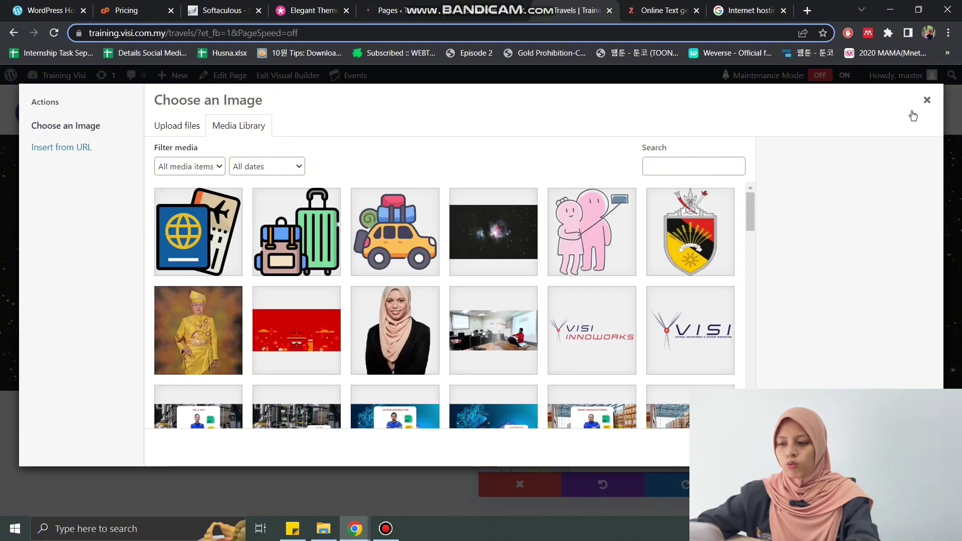
pyautogui.click(177, 126)
pyautogui.click(552, 303)
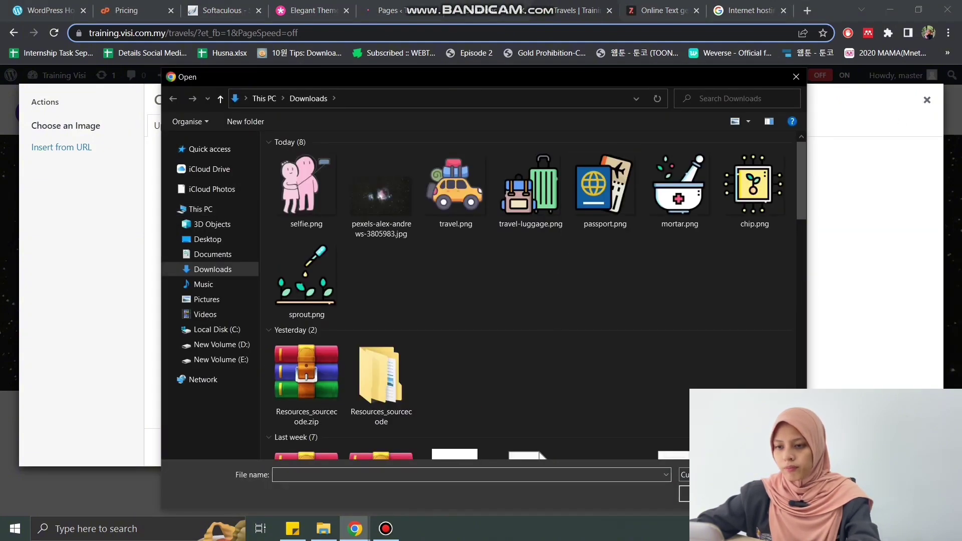
pyautogui.doubleClick(299, 197)
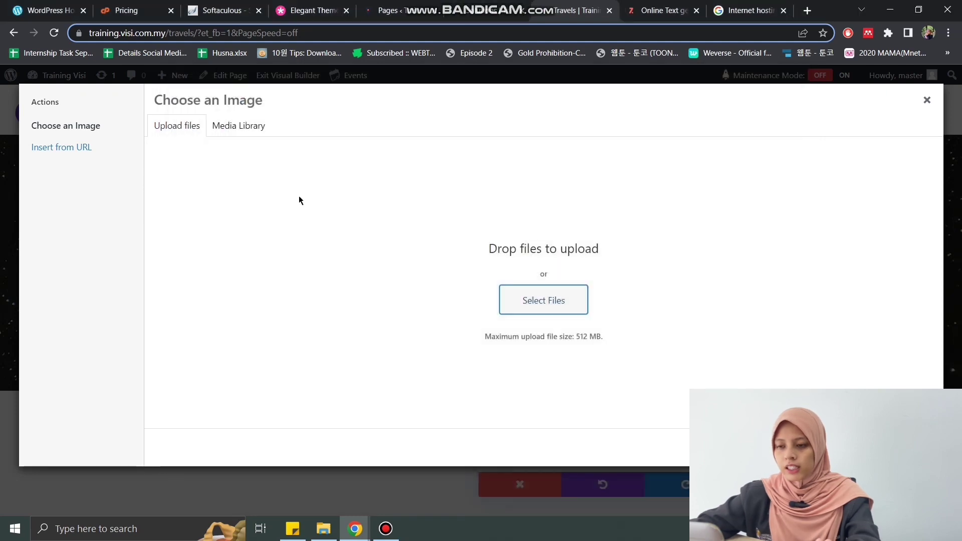
pyautogui.click(235, 136)
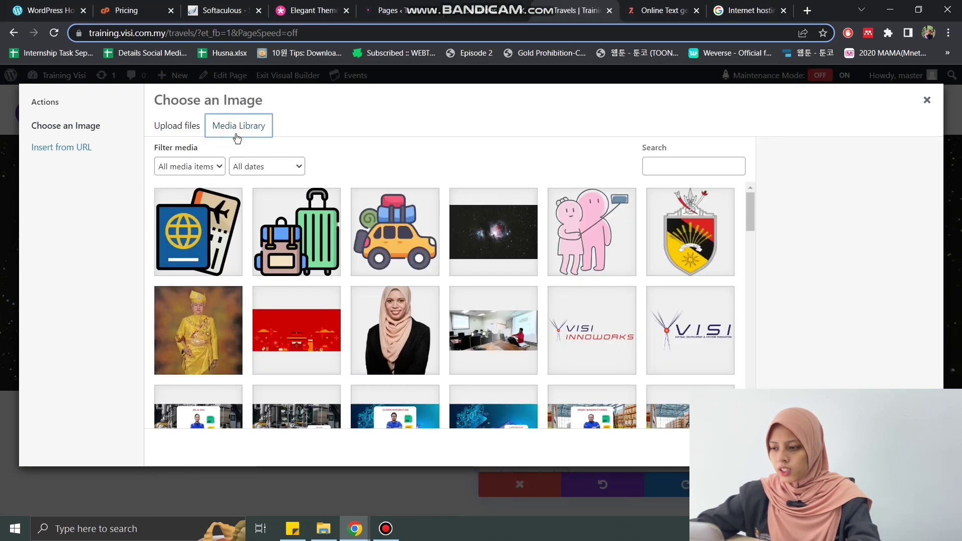
# - Use selfie.png from the media library as the module's image and save the image settings
pyautogui.click(572, 235)
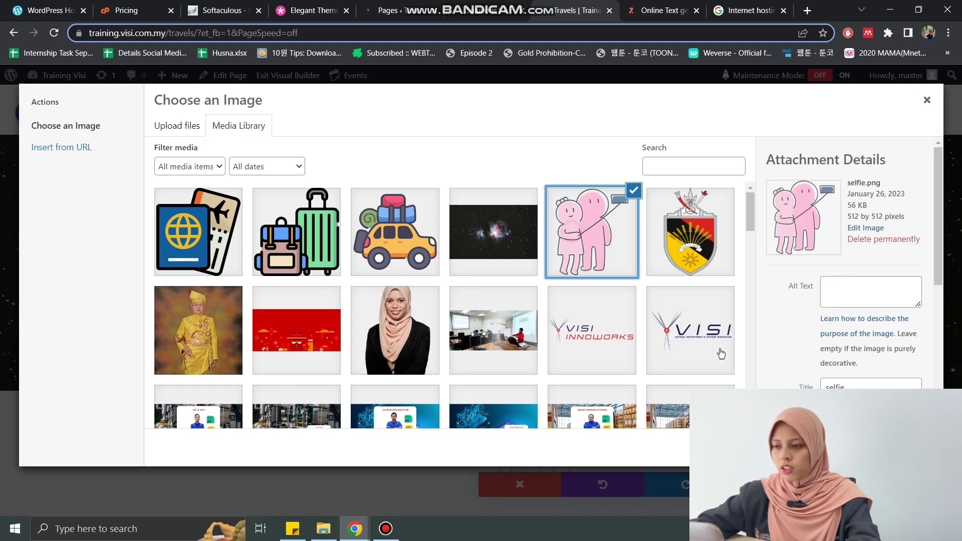
pyautogui.click(897, 448)
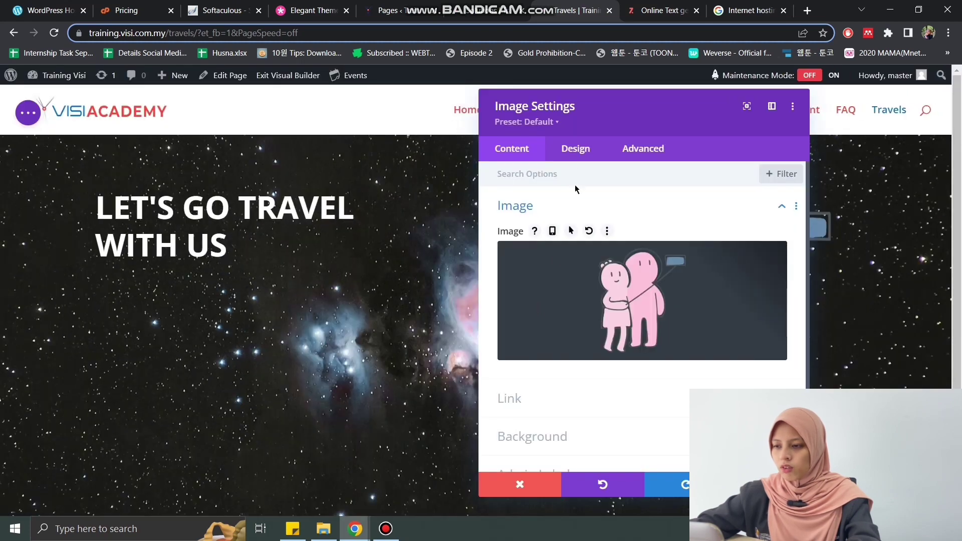
pyautogui.moveTo(579, 124); pyautogui.dragTo(325, 126)
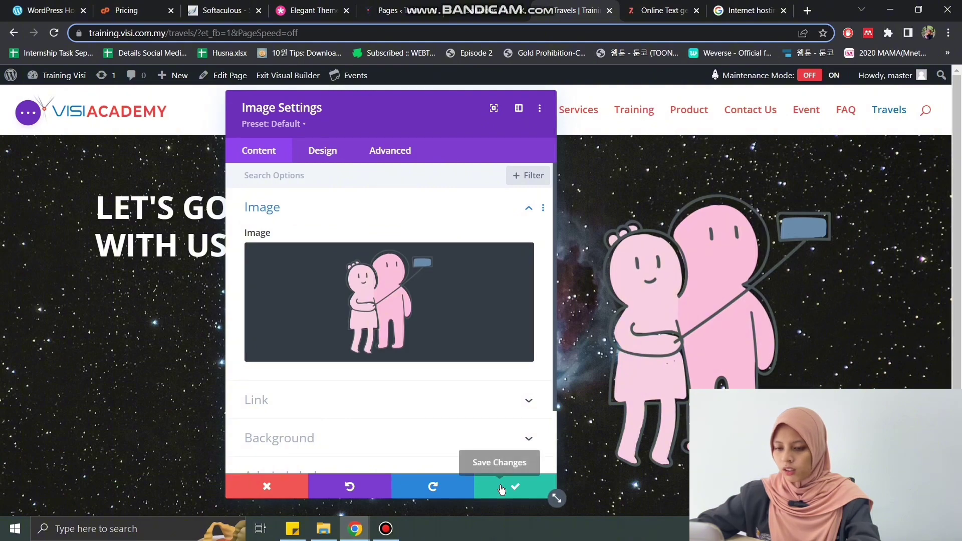
pyautogui.click(501, 486)
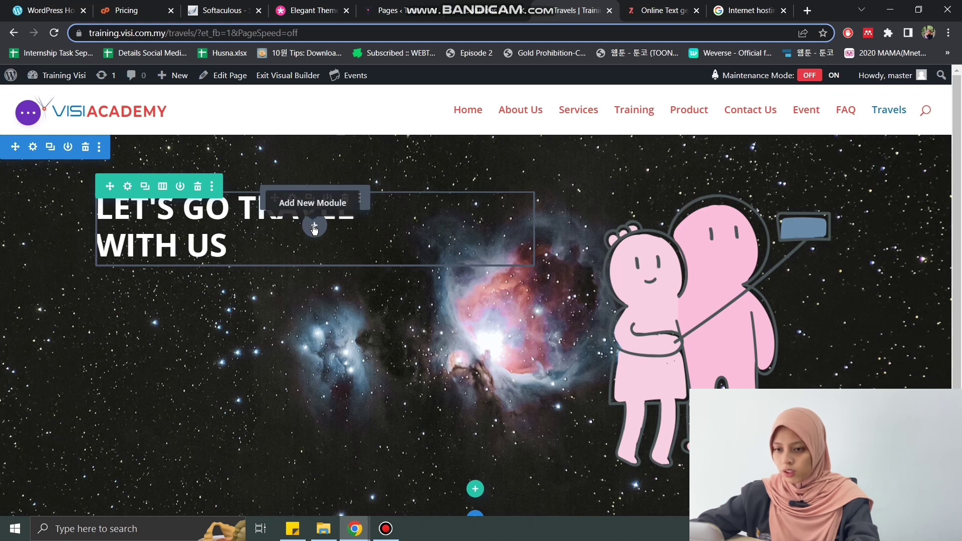
# - Insert a Button module below the heading text in the banner's first column
pyautogui.click(314, 226)
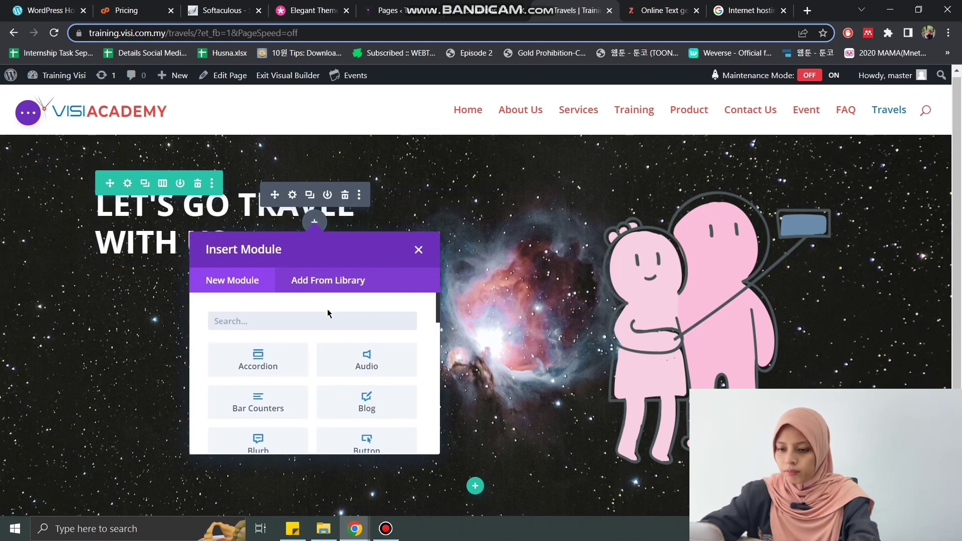
pyautogui.click(329, 314)
pyautogui.write('bu')
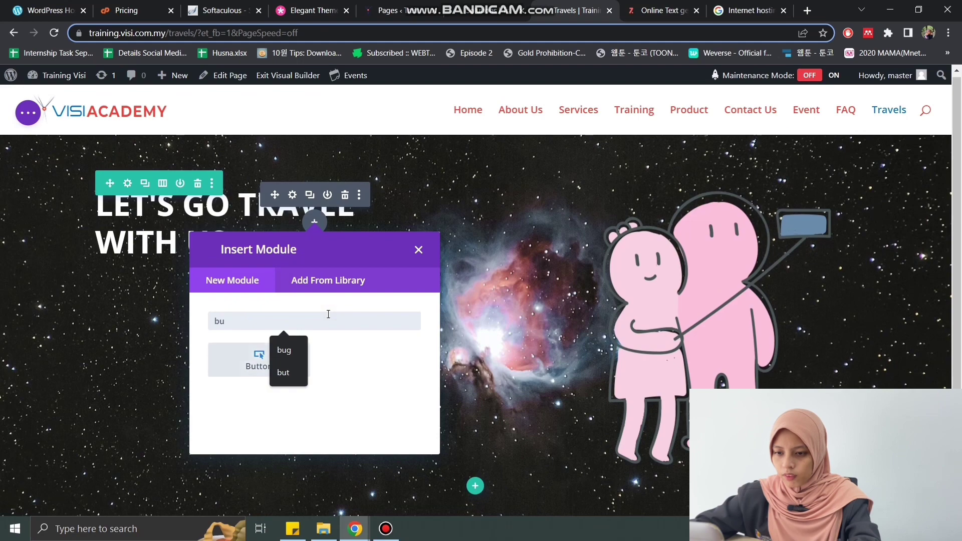
pyautogui.press('Down')
pyautogui.click(259, 362)
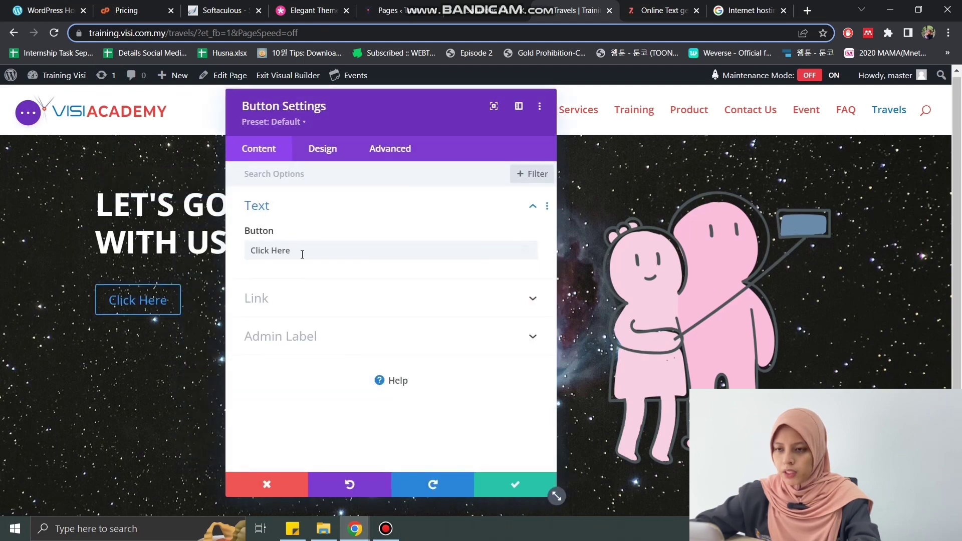
# - Replace the button's placeholder label with "JOIN US NOW"
pyautogui.click(301, 254)
pyautogui.tripleClick(302, 254)
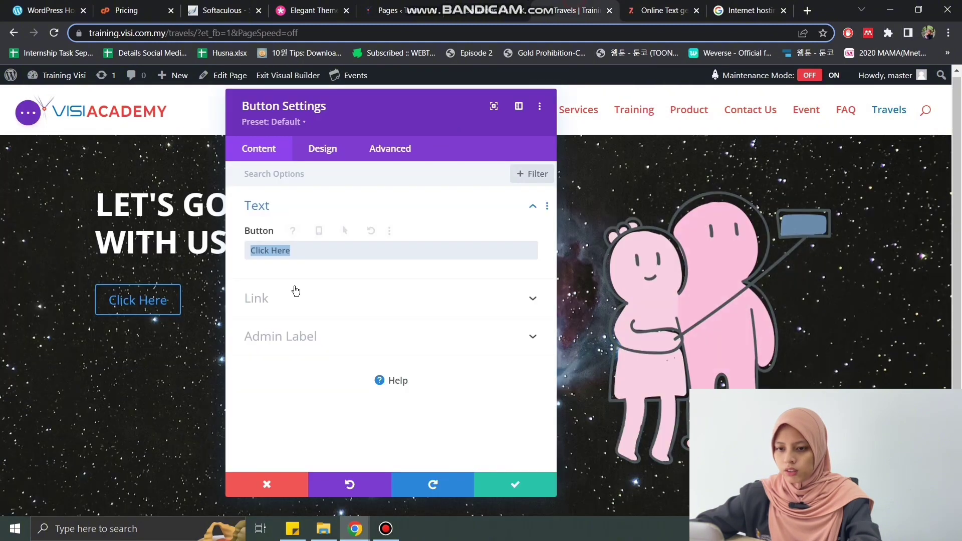
pyautogui.write('JOIN U')
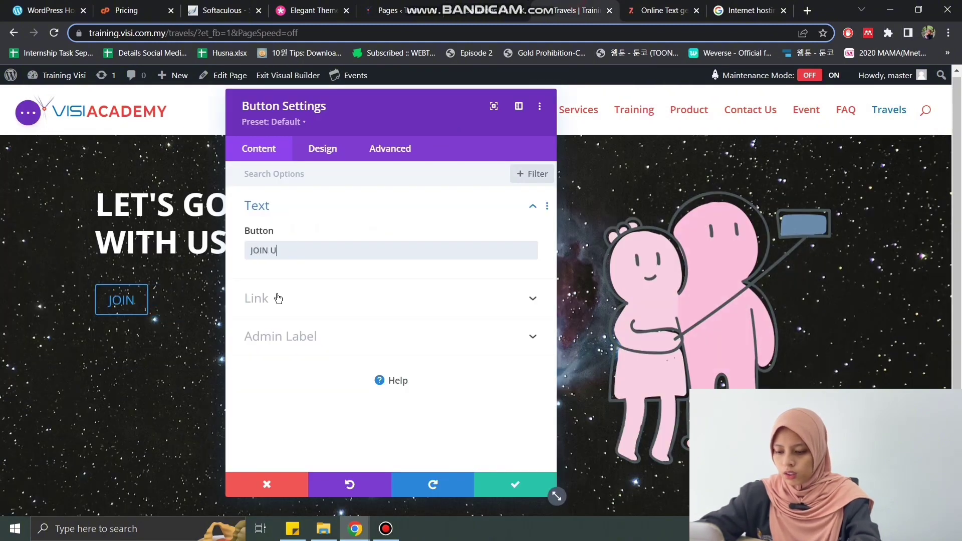
pyautogui.write('S NOW')
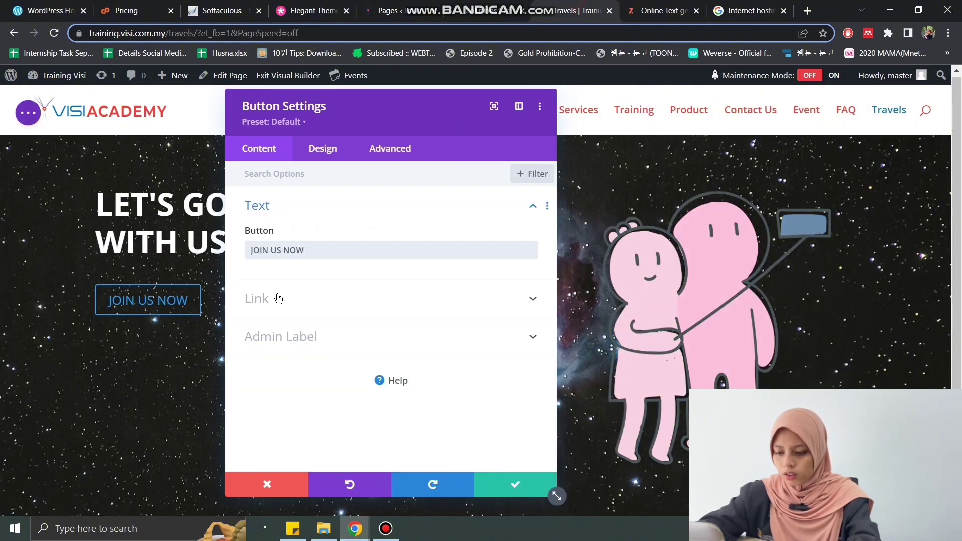
pyautogui.click(317, 205)
# - Set the button's text color to Light in its design options
pyautogui.click(336, 153)
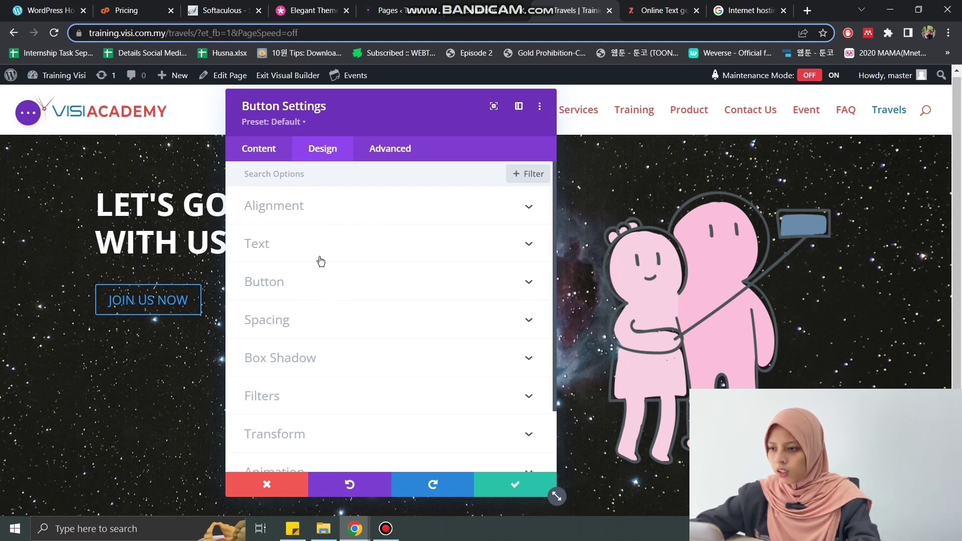
pyautogui.click(283, 208)
pyautogui.scroll(-3, 339, 369)
pyautogui.scroll(3, 341, 367)
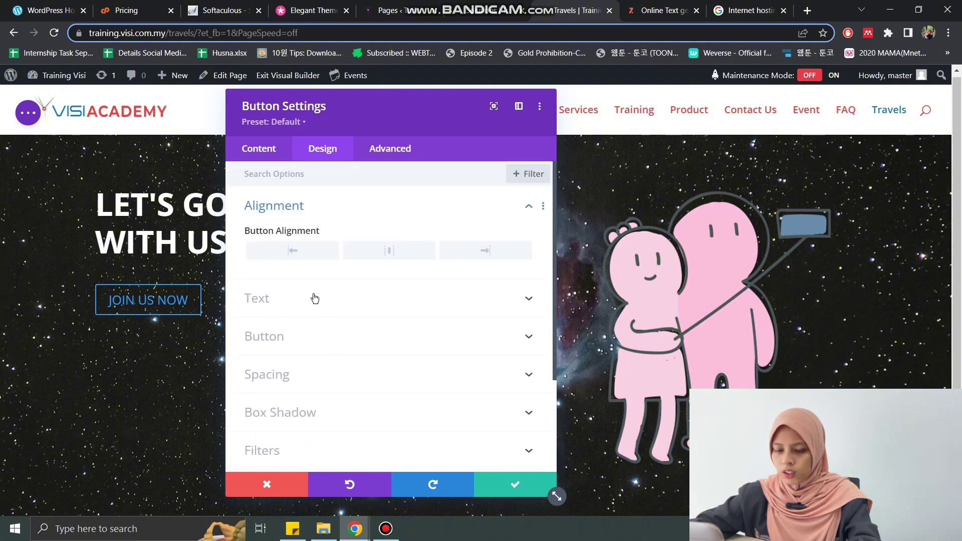
pyautogui.click(314, 298)
pyautogui.scroll(-3, 339, 358)
pyautogui.scroll(3, 322, 286)
pyautogui.click(307, 297)
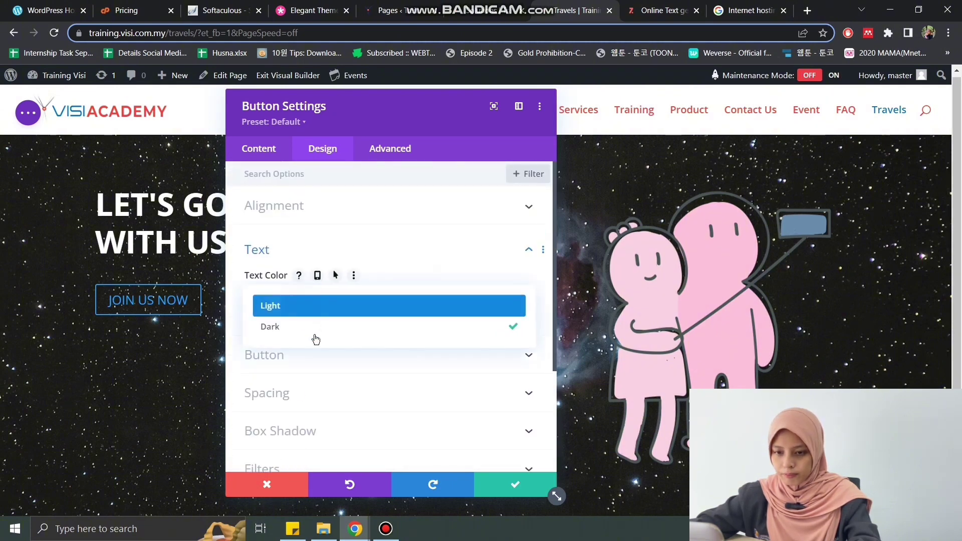
pyautogui.click(311, 305)
pyautogui.click(326, 250)
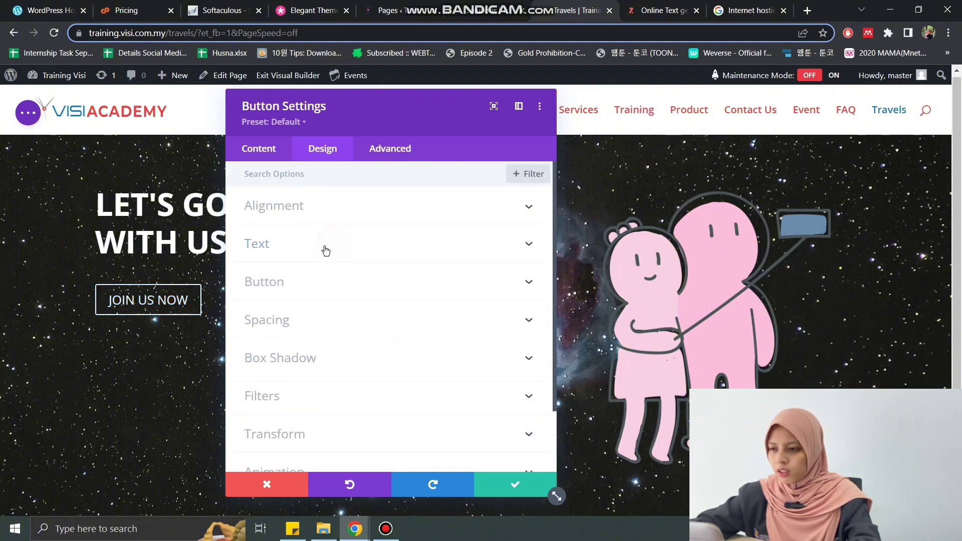
# - Enable custom styles for the button and try to set its text size to 15px
pyautogui.click(313, 284)
pyautogui.click(275, 231)
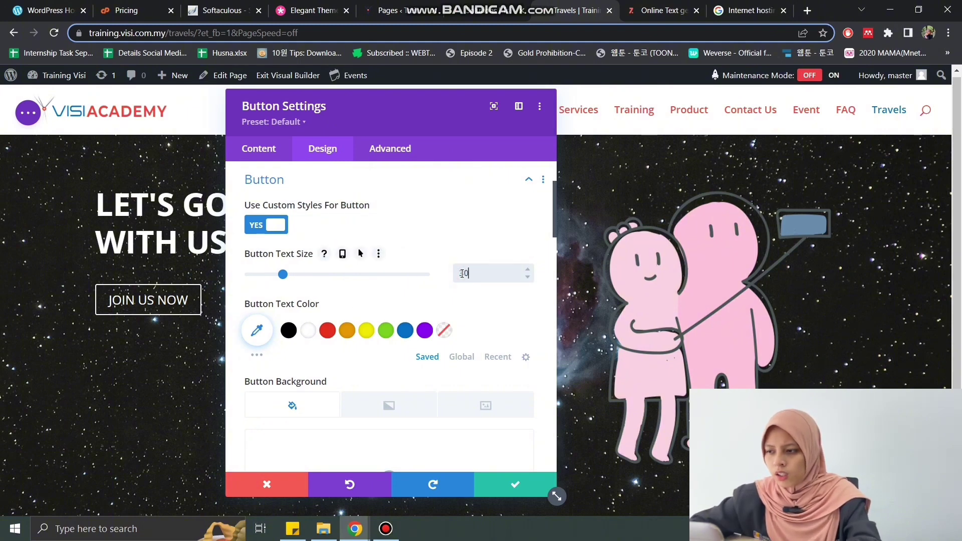
pyautogui.write('px')
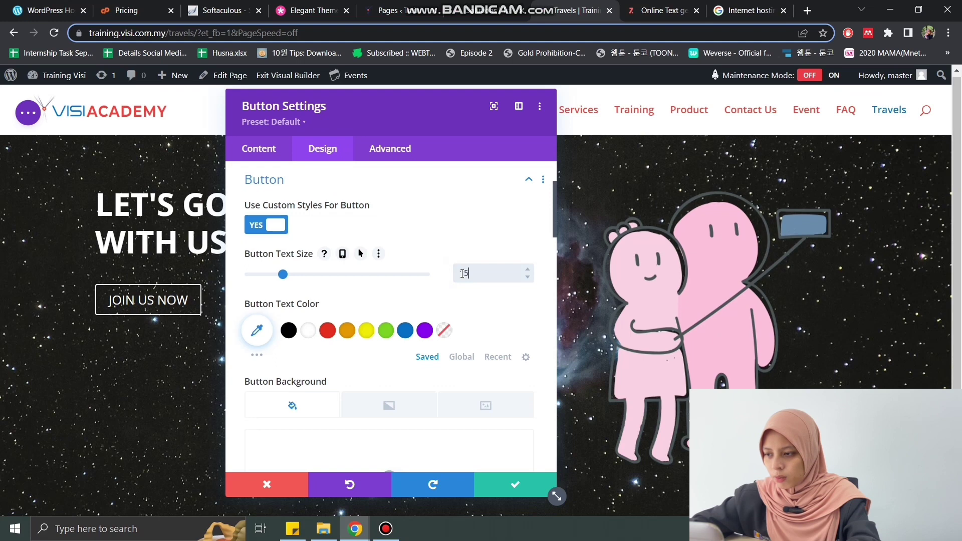
pyautogui.write('px')
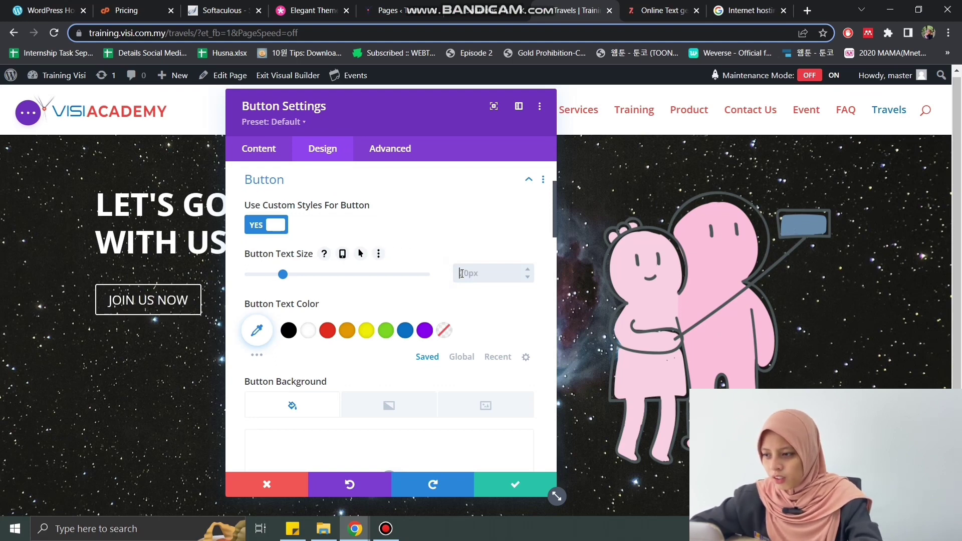
pyautogui.write('15')
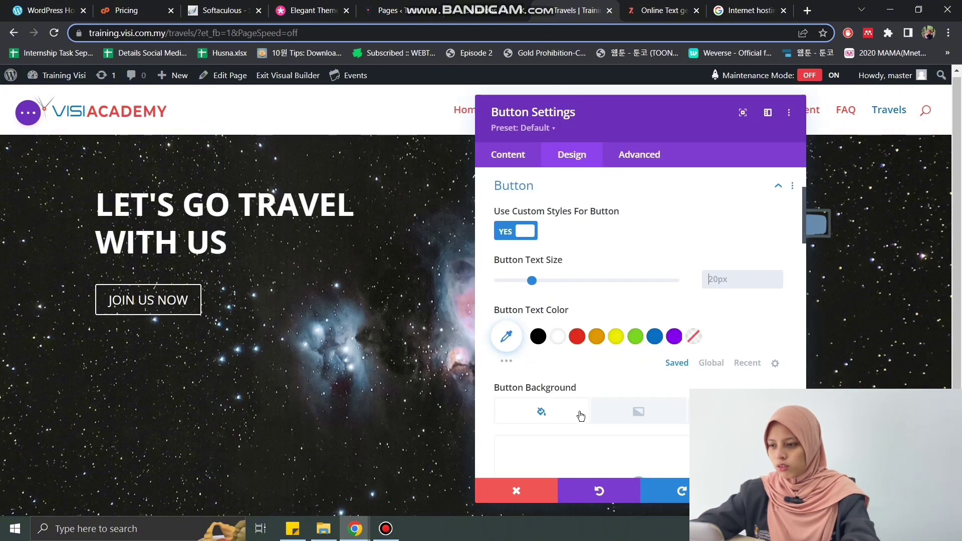
# - Give the button a slightly transparent magenta background, rgba(214,0,229,0.83), and shift the settings window slightly
pyautogui.scroll(-3, 591, 406)
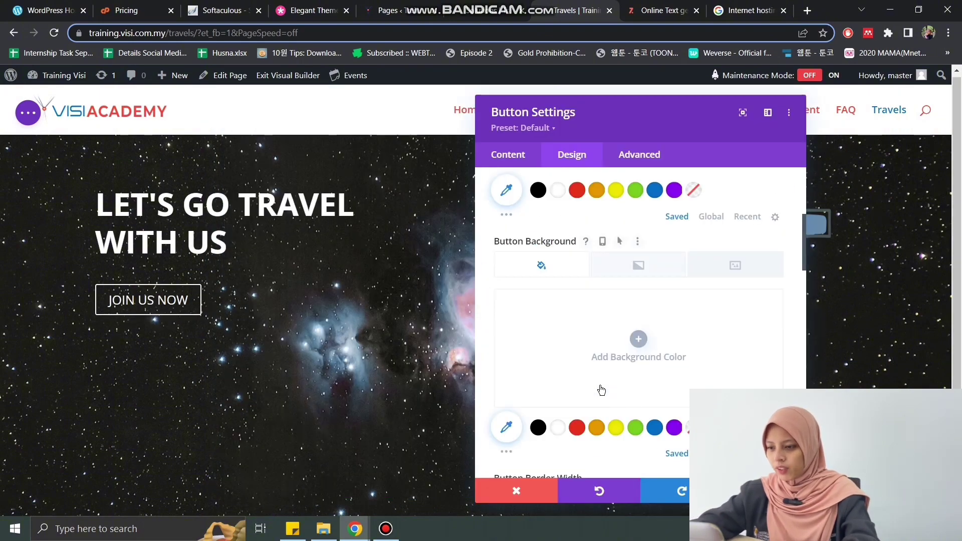
pyautogui.click(674, 429)
pyautogui.click(727, 310)
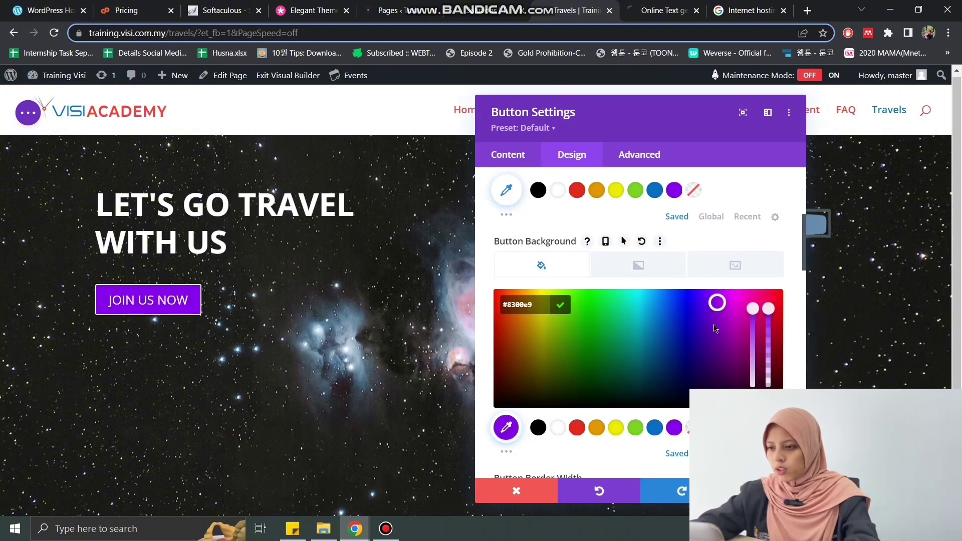
pyautogui.click(741, 300)
pyautogui.moveTo(740, 297); pyautogui.dragTo(734, 302)
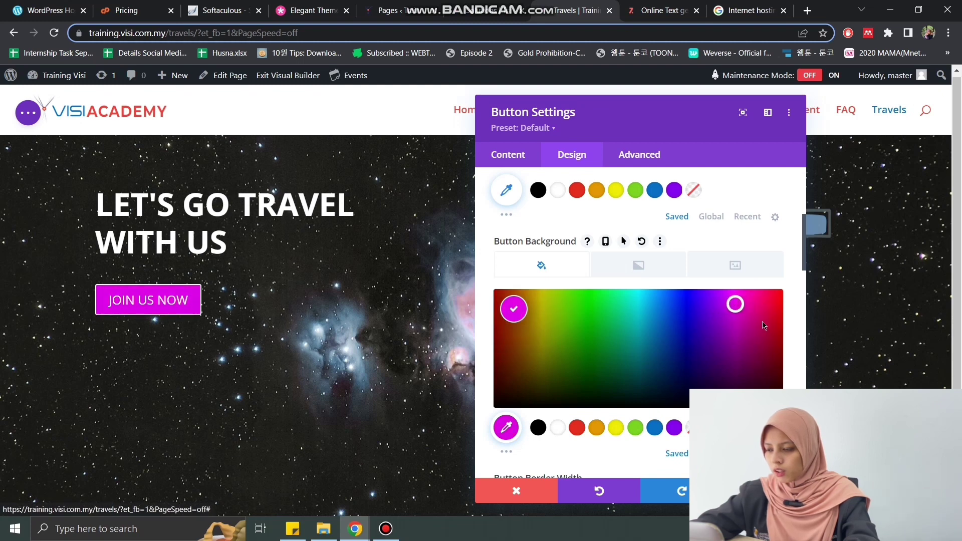
pyautogui.moveTo(774, 339); pyautogui.dragTo(770, 321)
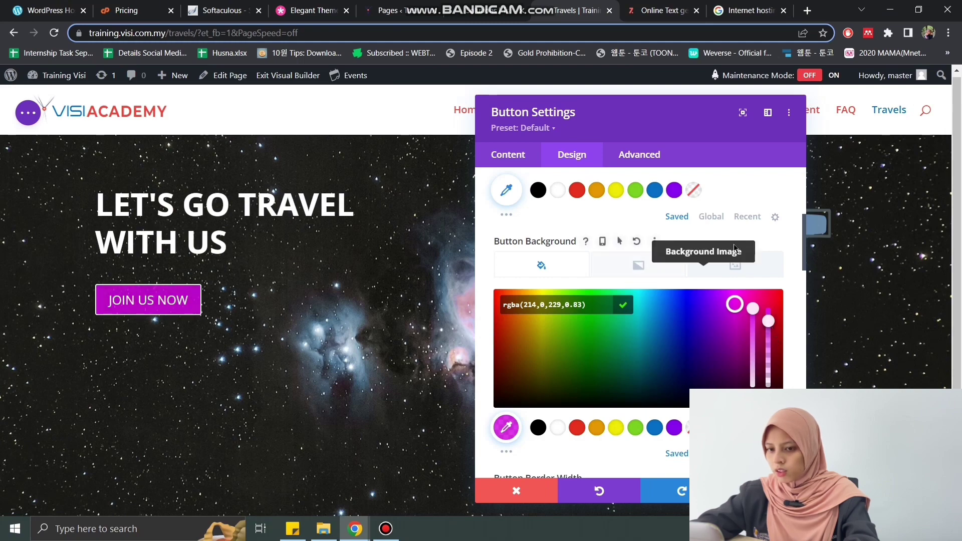
pyautogui.moveTo(678, 122); pyautogui.dragTo(663, 114)
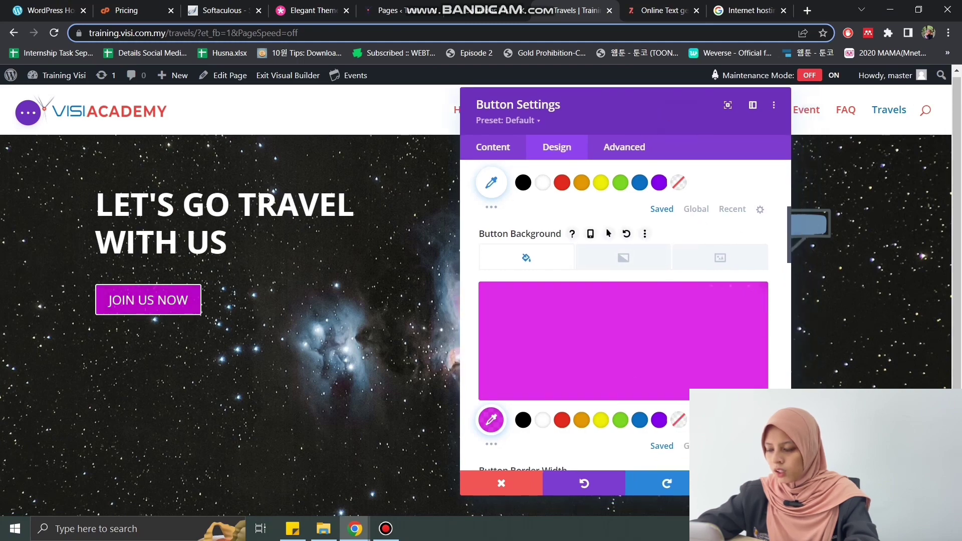